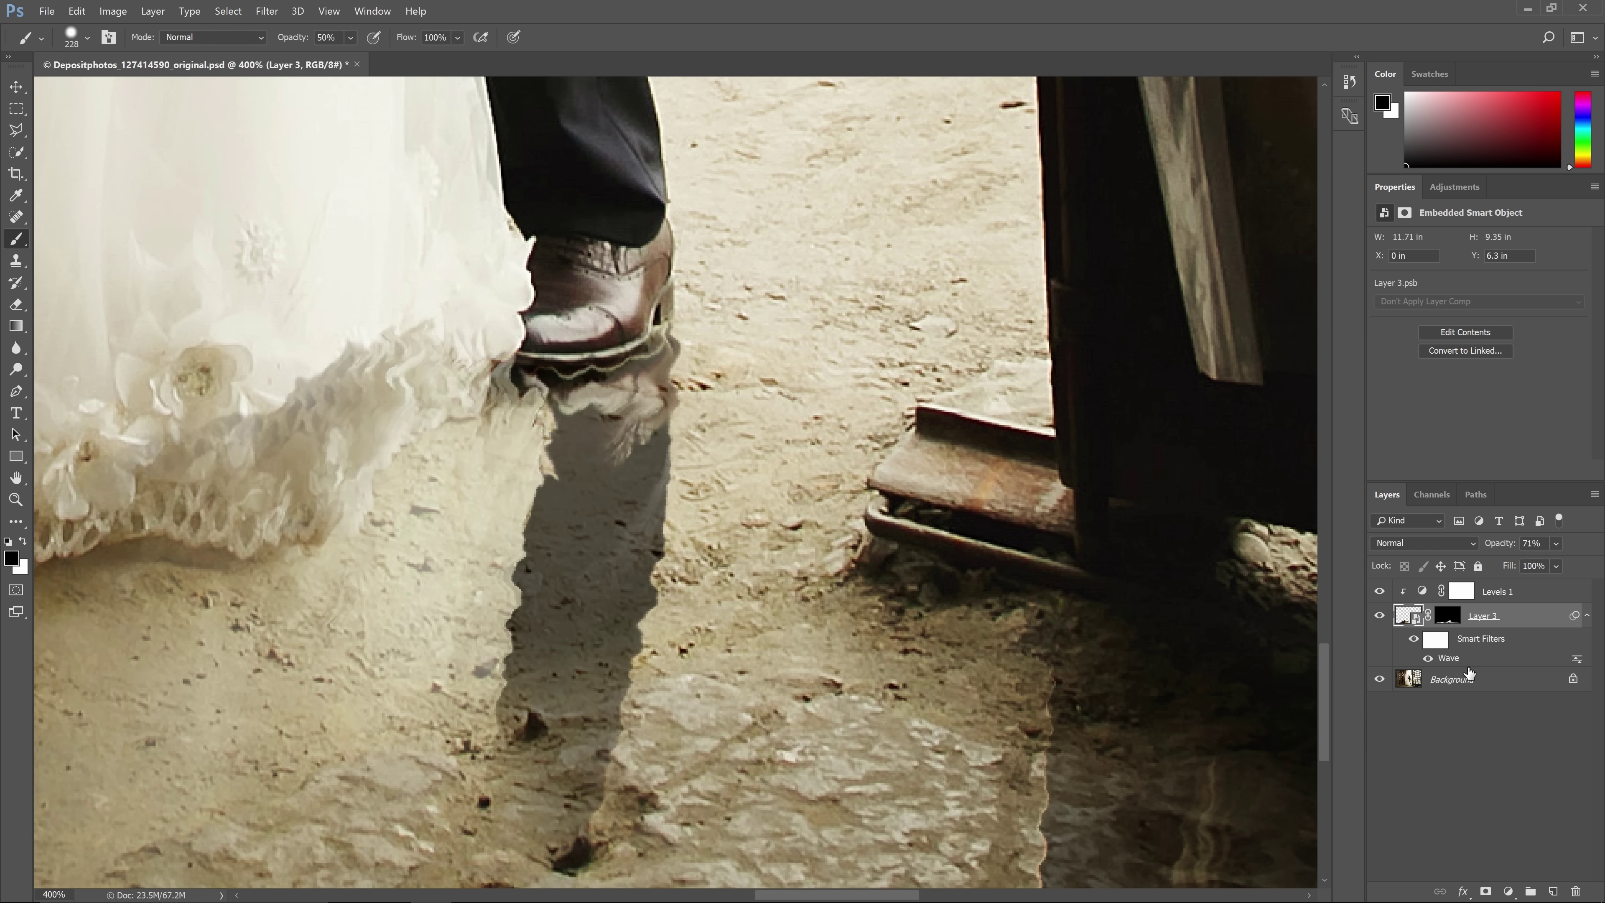
# Step: Review the Wave filter settings on Layer 3 and examine the finished puddle reflections around the dress and the left door
pyautogui.doubleClick(1452, 657)
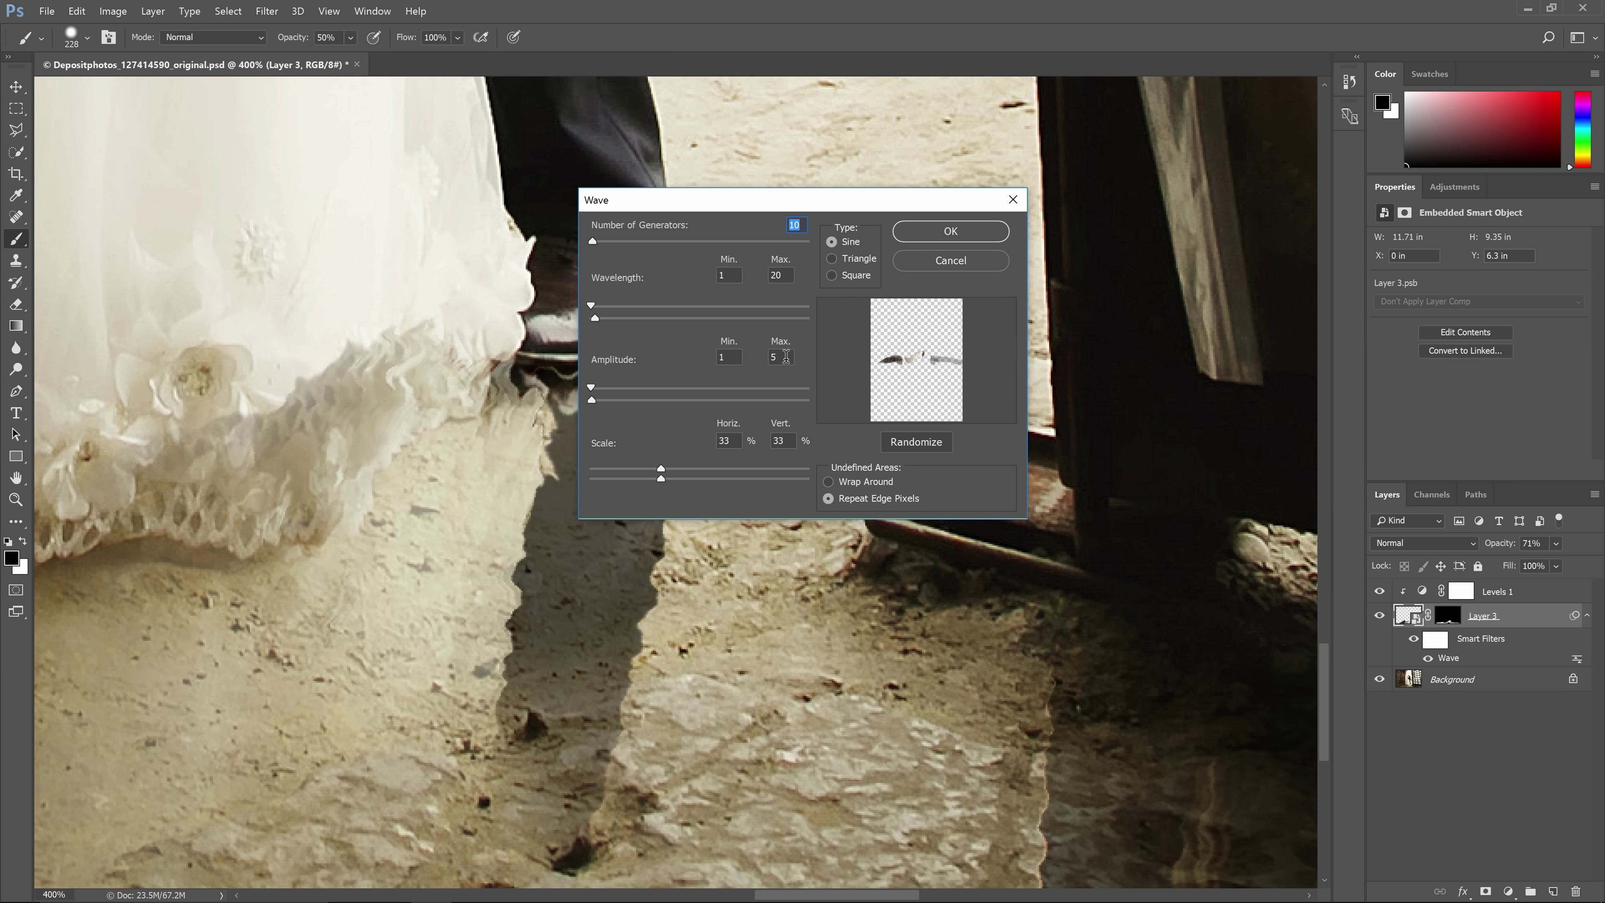
pyautogui.press('Return')
pyautogui.hotkey('ctrl', '1')
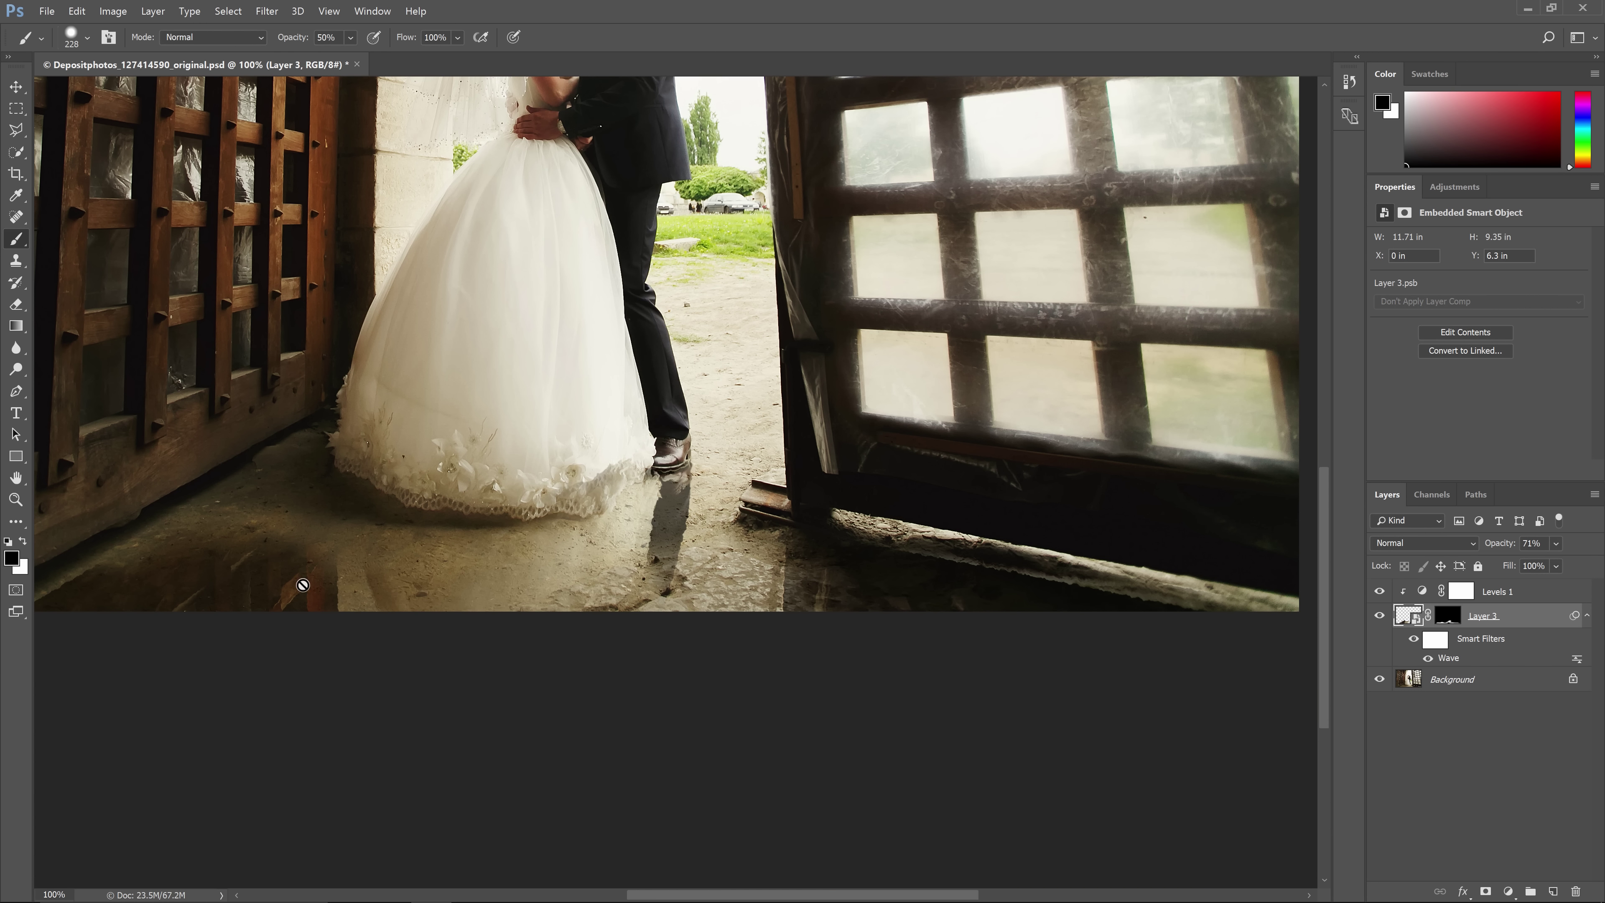
pyautogui.hotkey('ctrl', '+')
pyautogui.hotkey('ctrl', '+')
pyautogui.moveTo(272, 655); pyautogui.dragTo(580, 512)
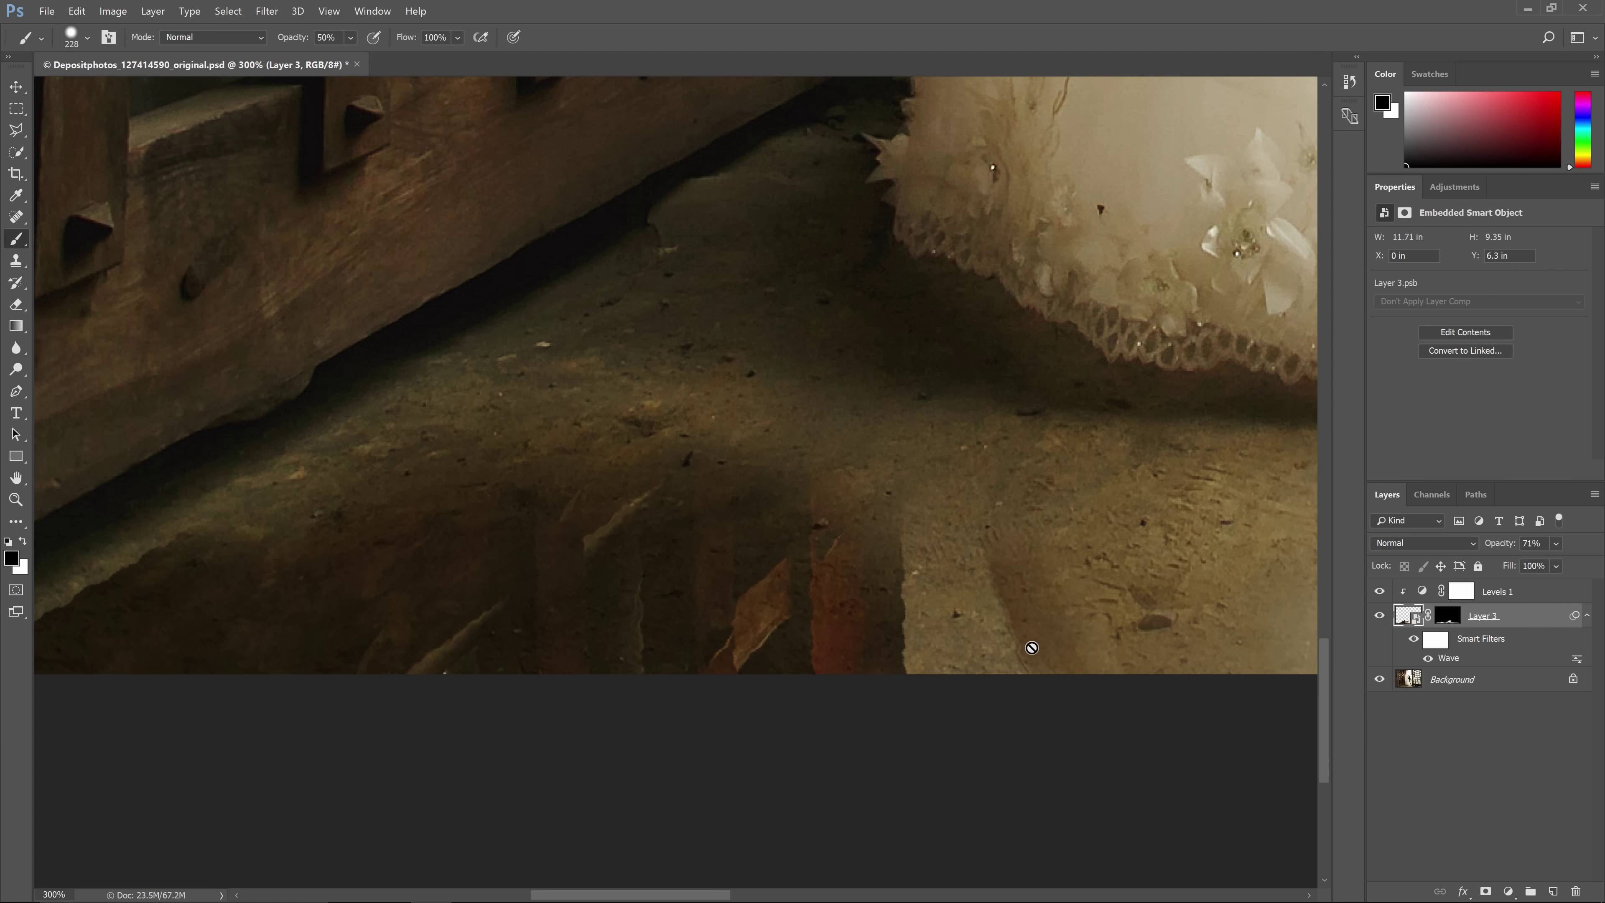
pyautogui.moveTo(1213, 583); pyautogui.dragTo(828, 604)
pyautogui.hotkey('ctrl', '0')
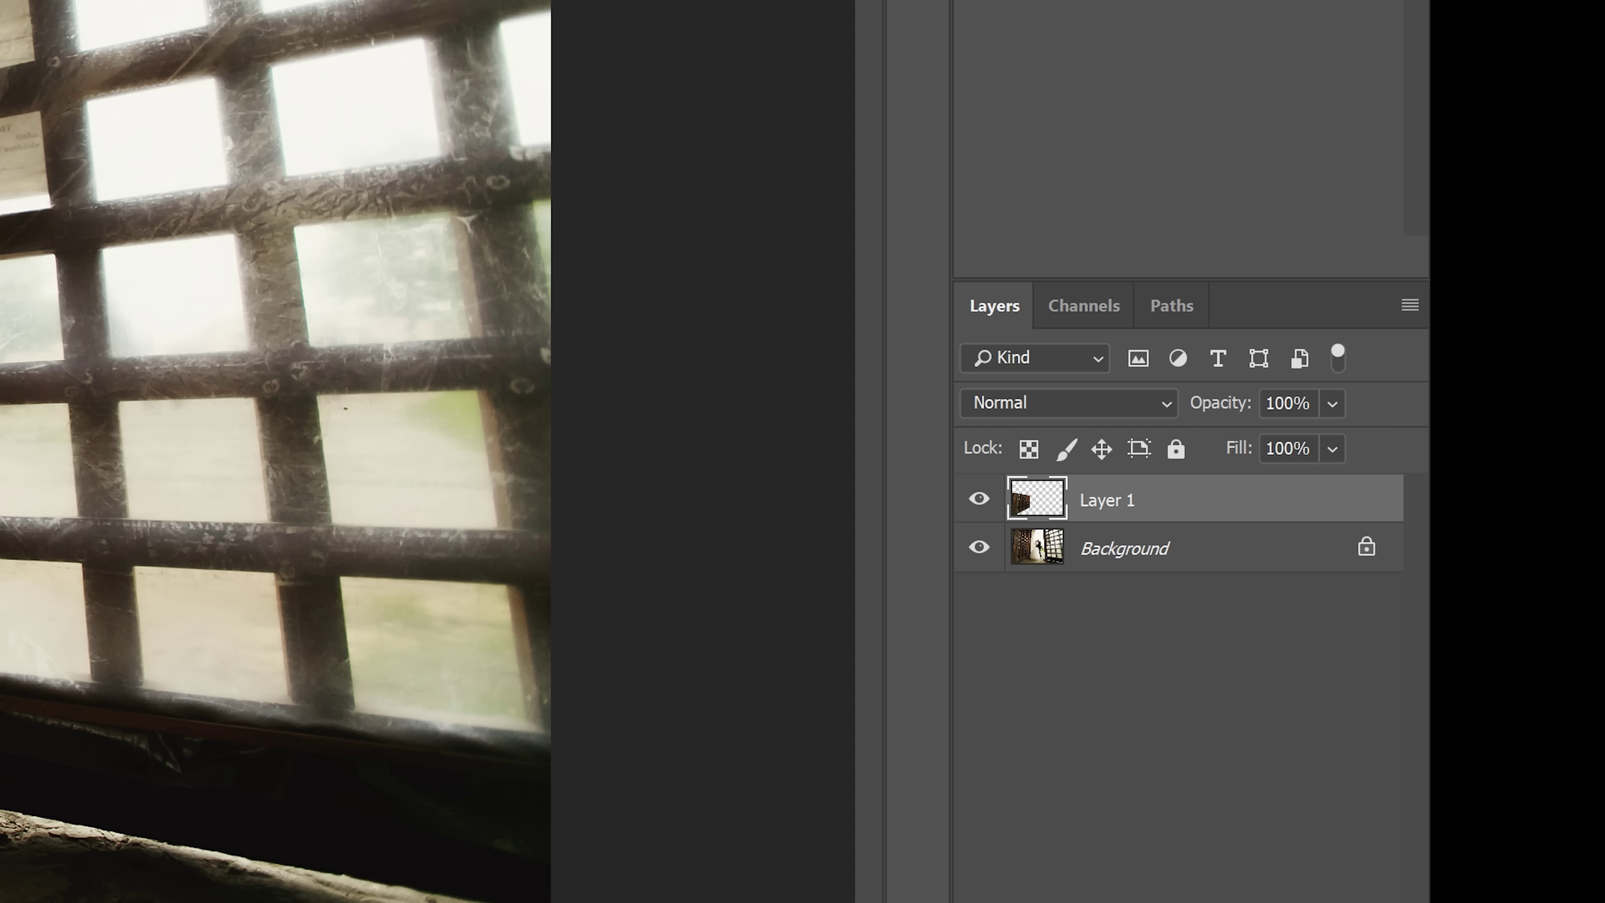
# Step: Convert the left door copy on Layer 1 to a smart object and flip it vertically with Free Transform
pyautogui.rightClick(1130, 489)
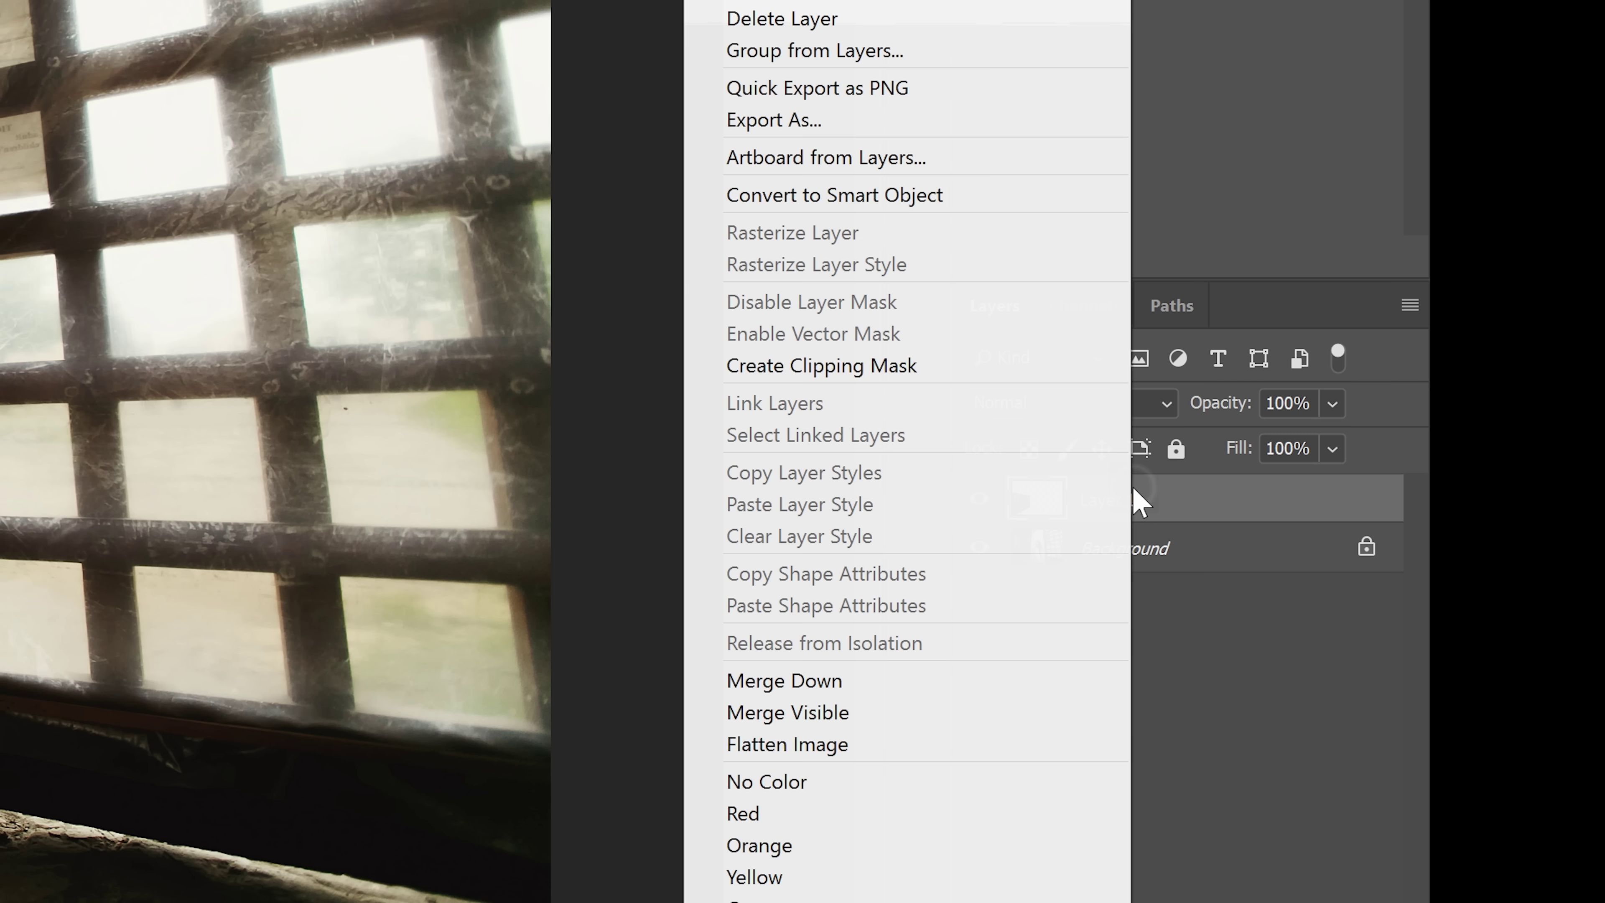
pyautogui.click(964, 204)
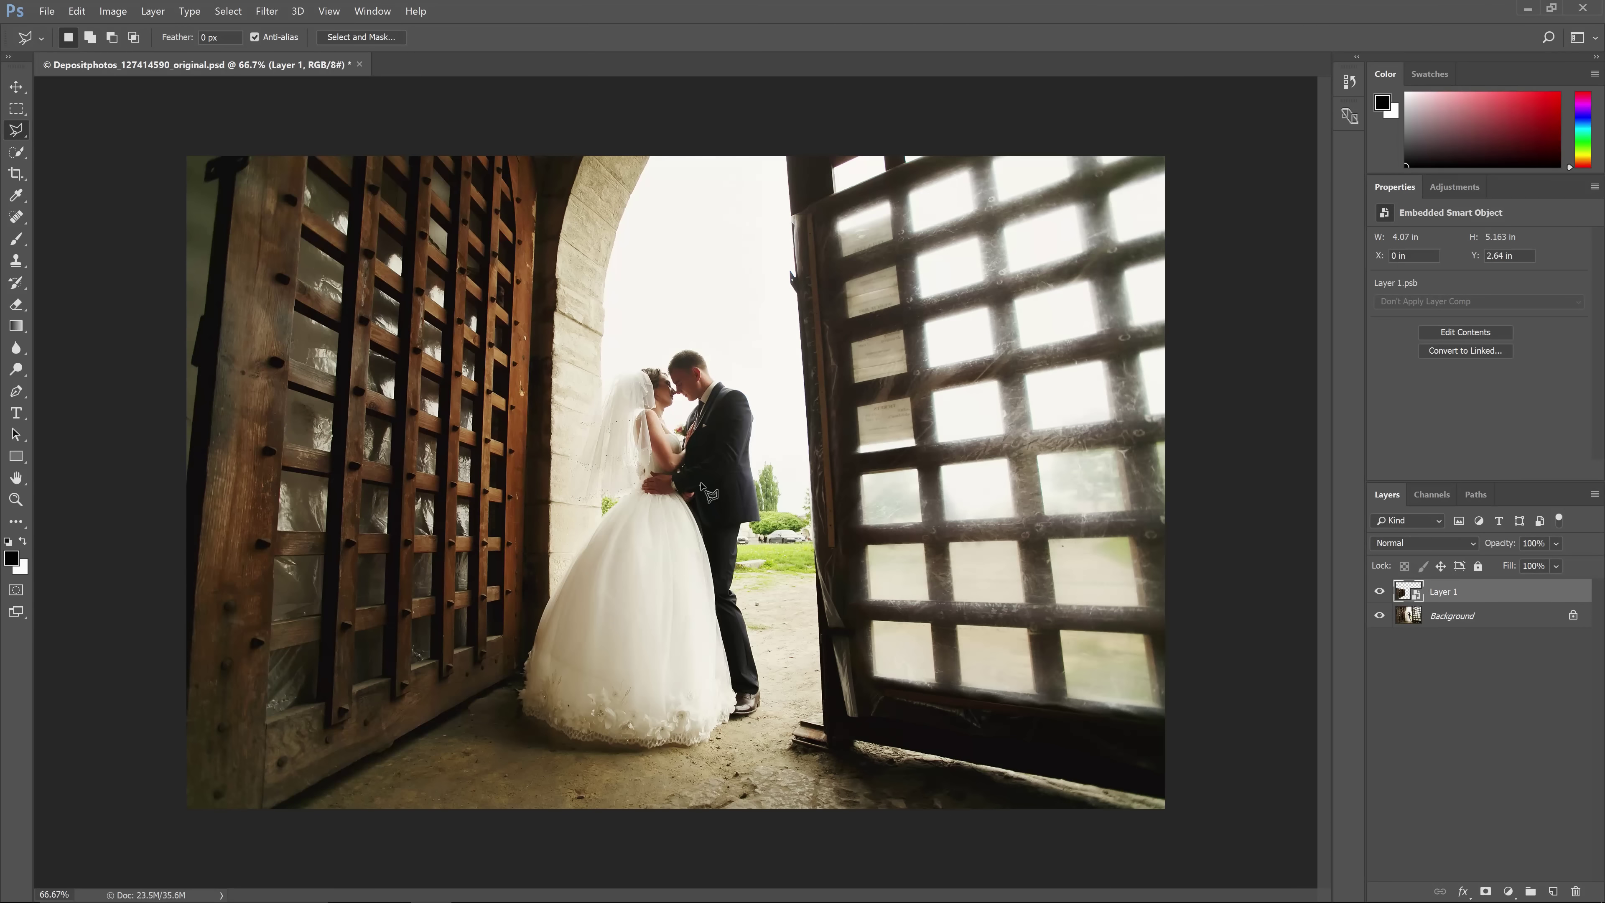
pyautogui.hotkey('ctrl', 't')
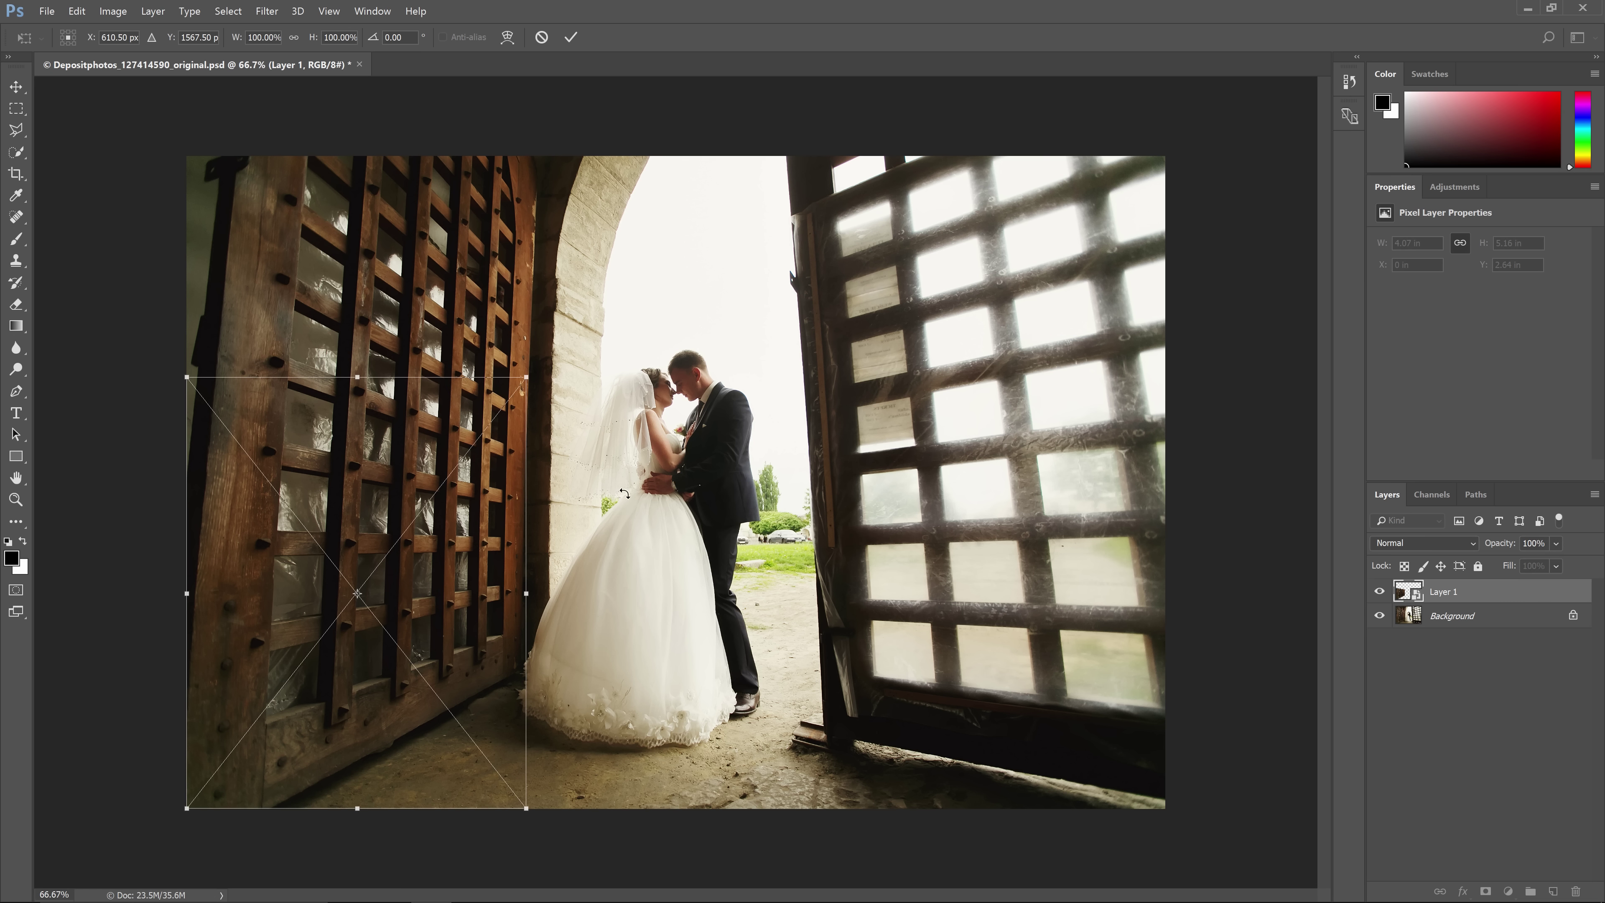
pyautogui.rightClick(452, 501)
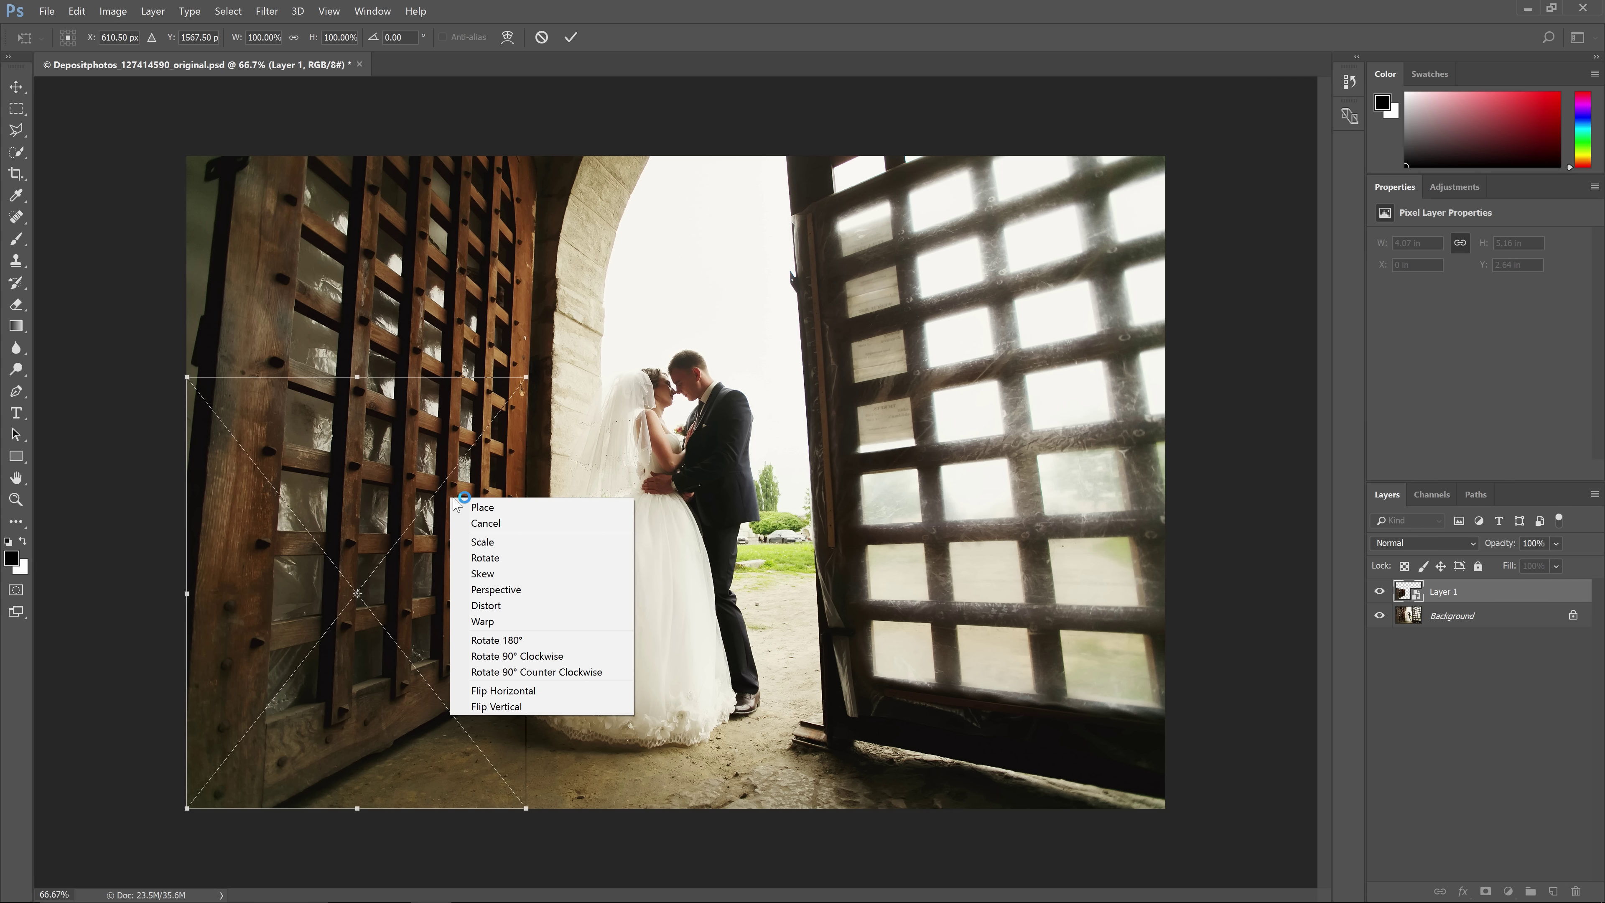
pyautogui.click(542, 700)
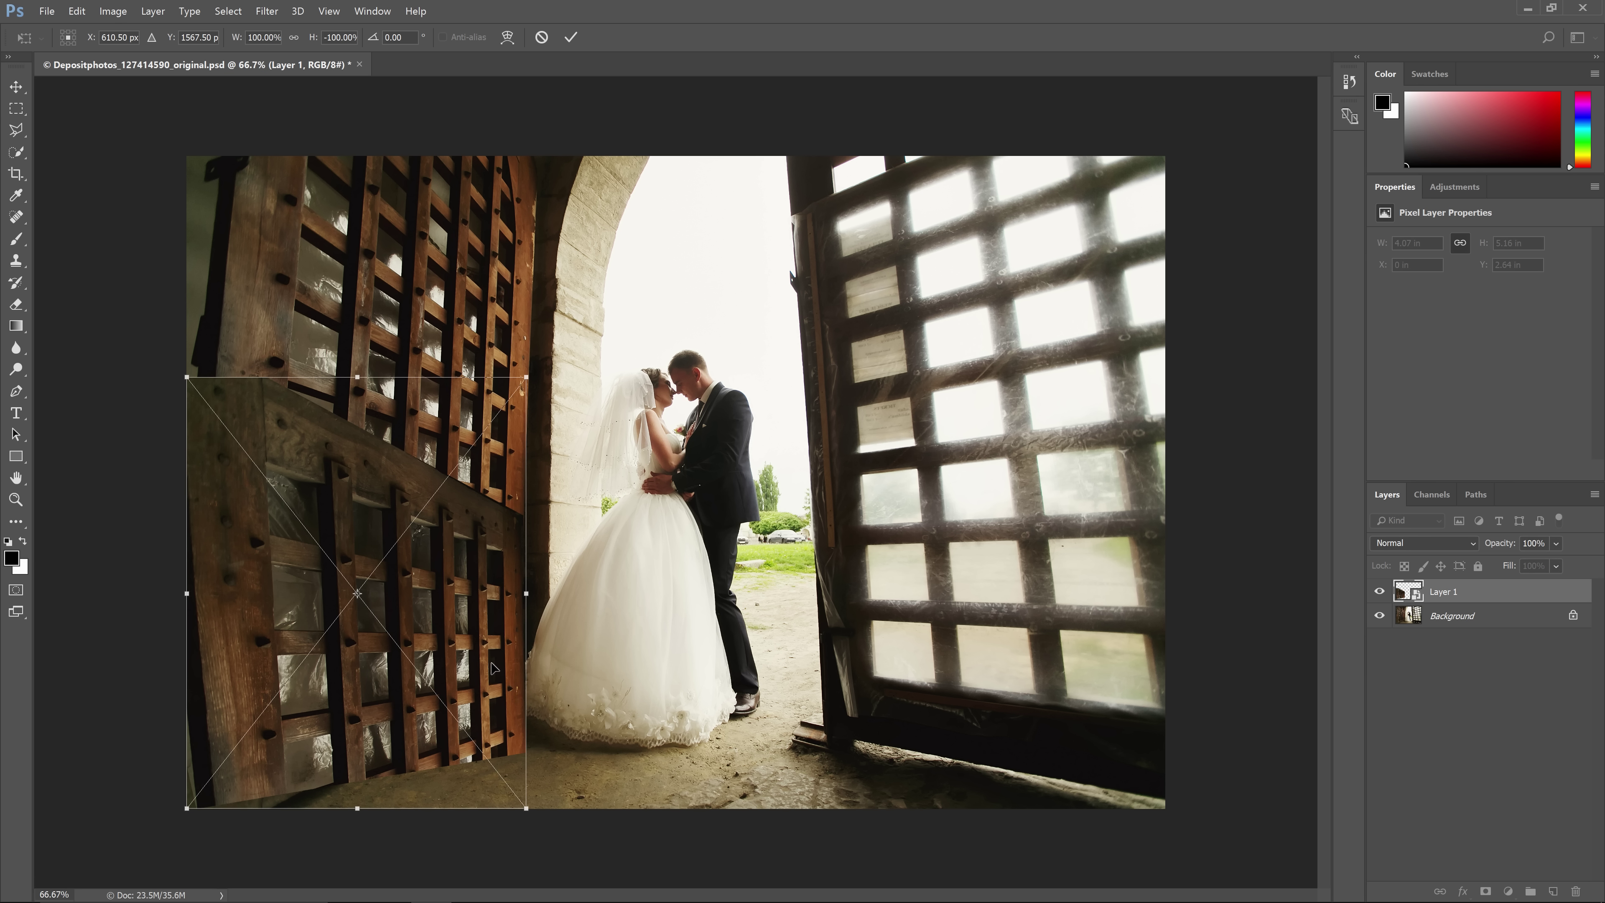
# Step: Move the flipped left door down and skew its outer side downward so it meets the original door's base as a reflection
pyautogui.moveTo(352, 507); pyautogui.dragTo(356, 684)
pyautogui.hotkey('ctrl', '-')
pyautogui.rightClick(349, 647)
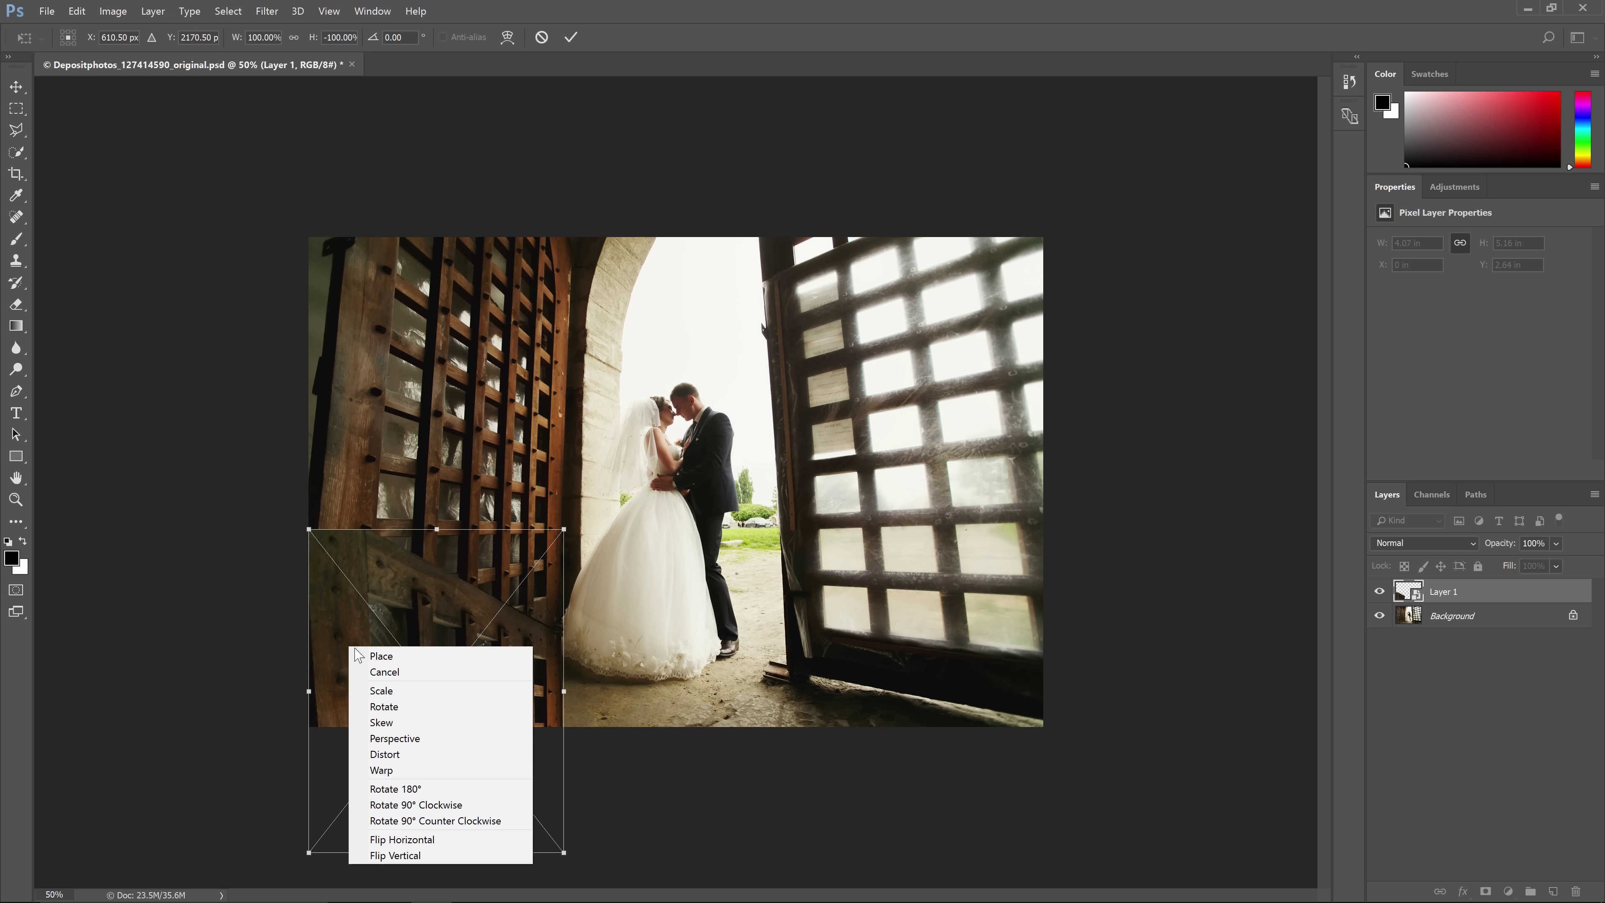
pyautogui.click(415, 720)
pyautogui.moveTo(309, 691); pyautogui.dragTo(308, 901)
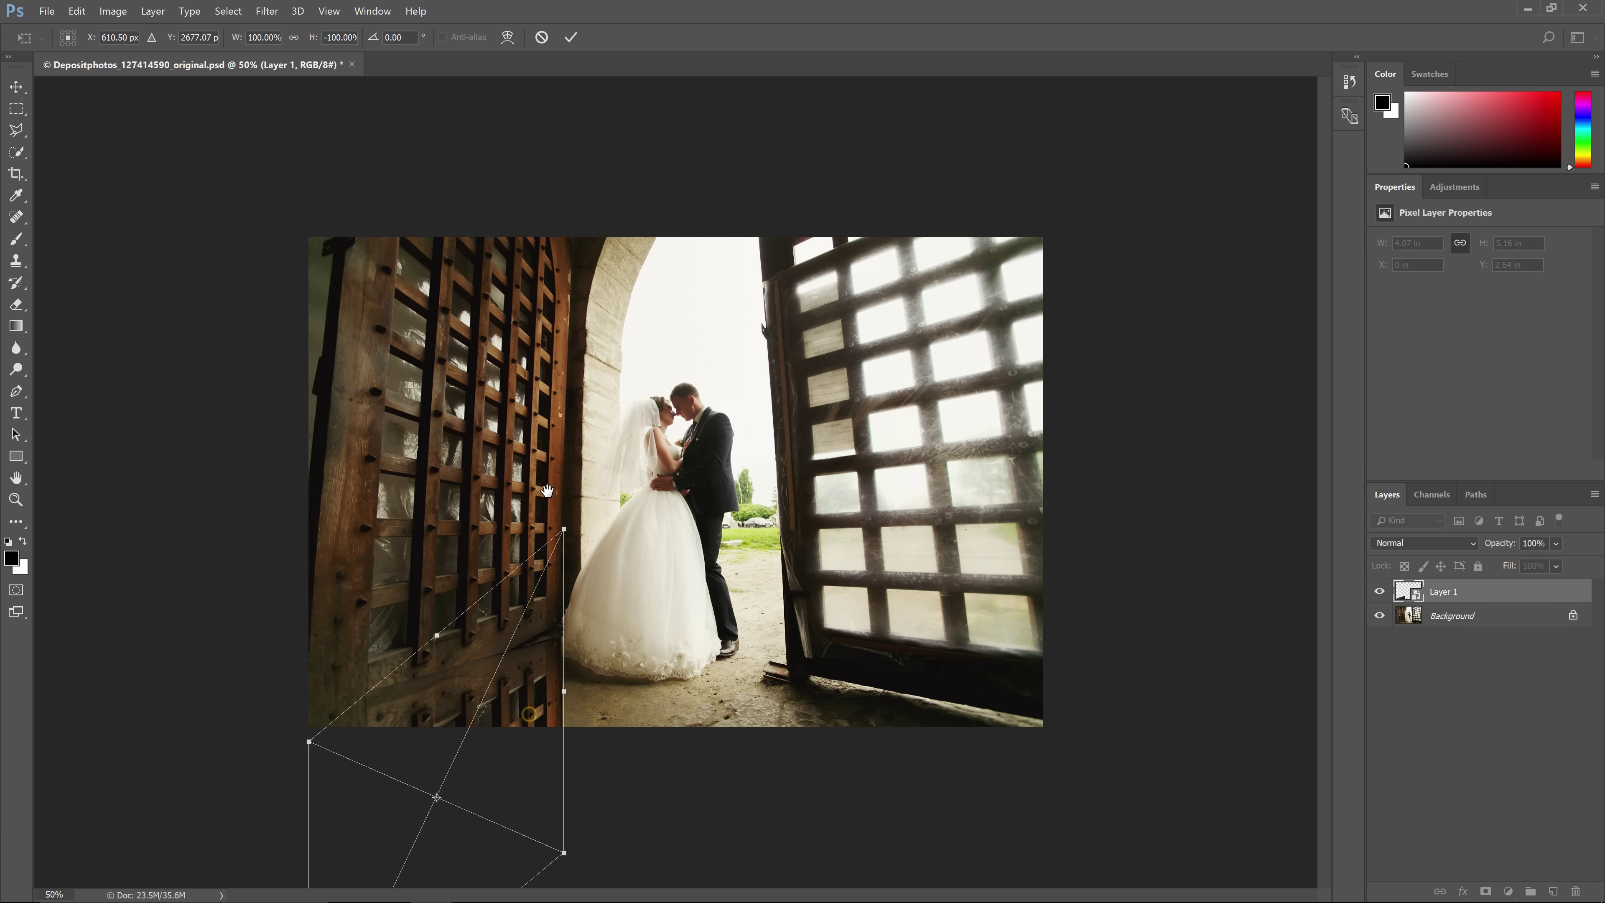
pyautogui.hotkey('ctrl', '-')
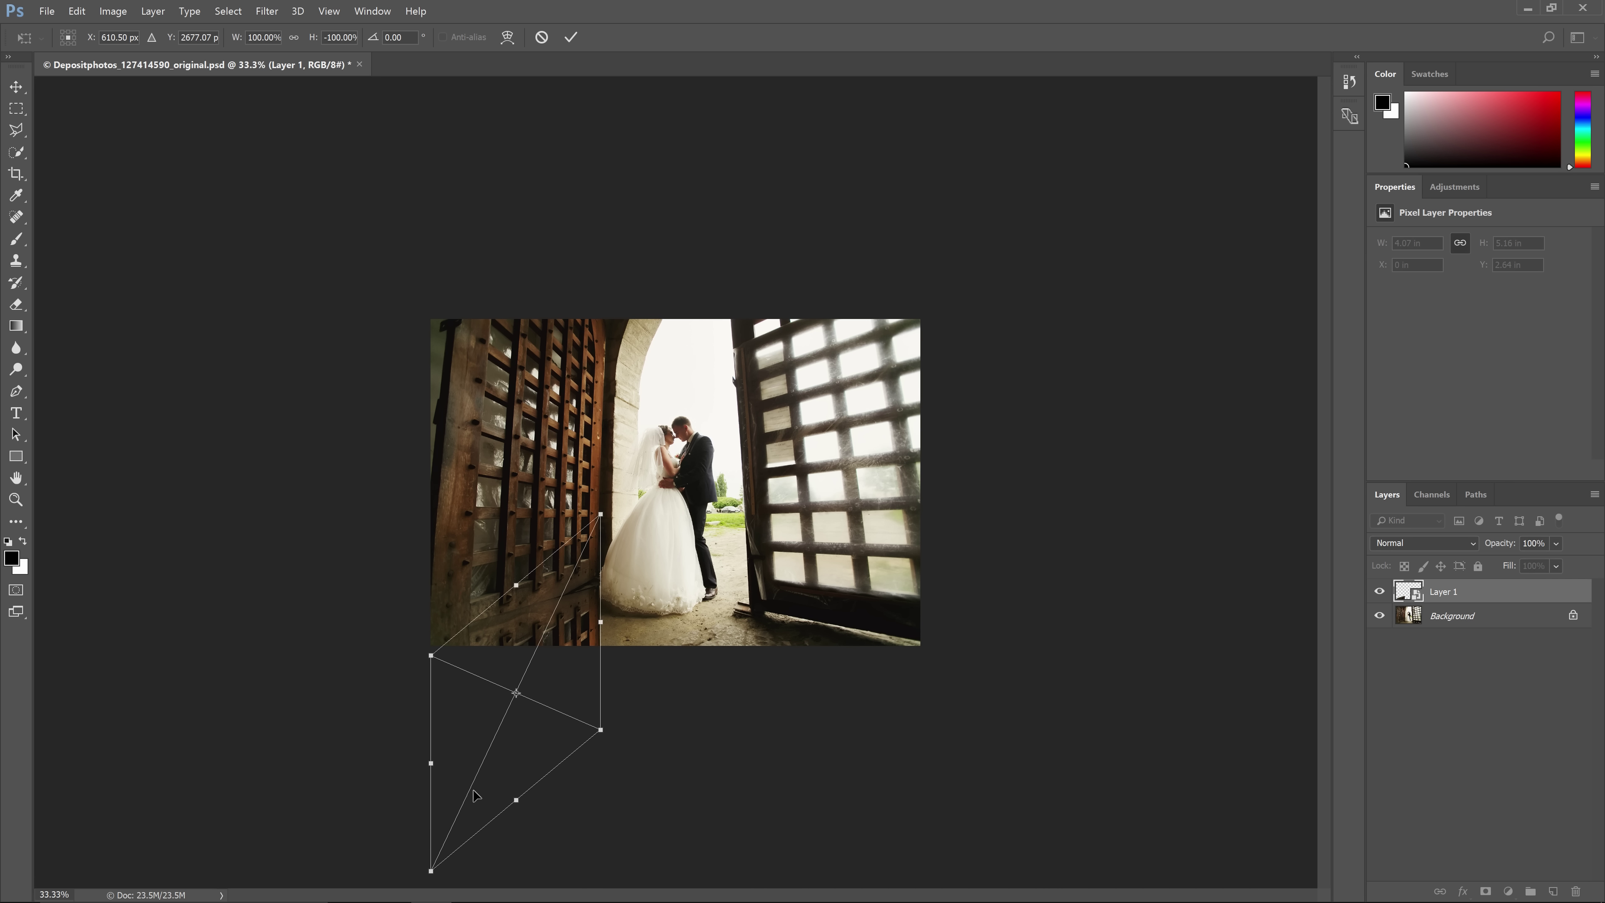
pyautogui.moveTo(431, 765); pyautogui.dragTo(433, 819)
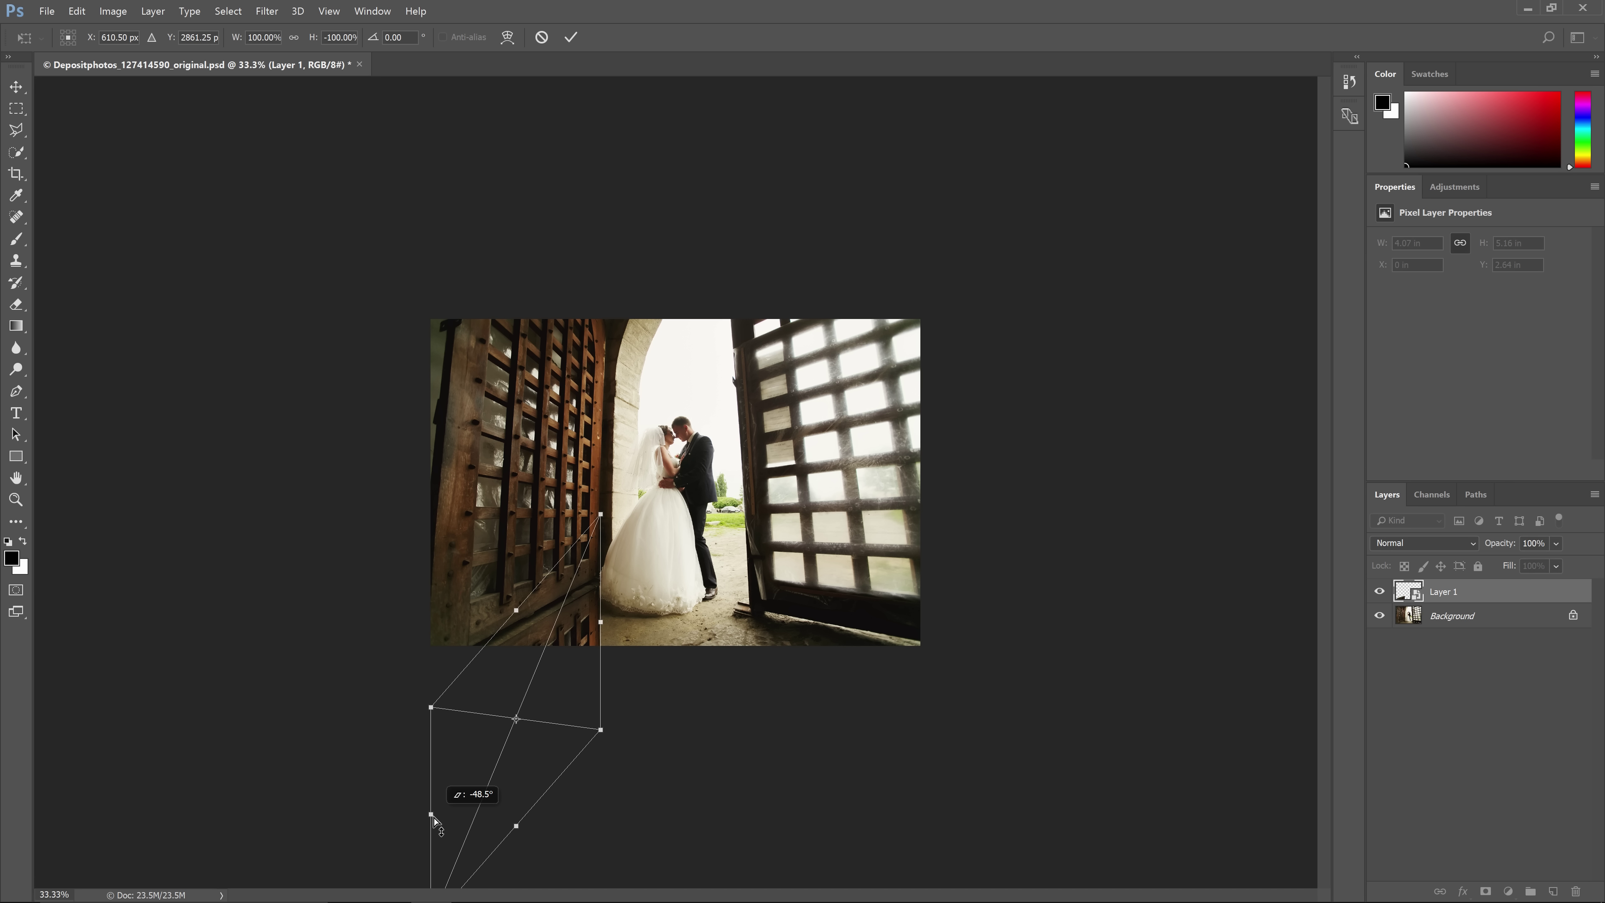
pyautogui.moveTo(501, 688); pyautogui.dragTo(492, 684)
pyautogui.press('Return')
# Step: Outline the right door with the Polygonal Lasso tool and copy it from the Background onto a new layer
pyautogui.press('l')
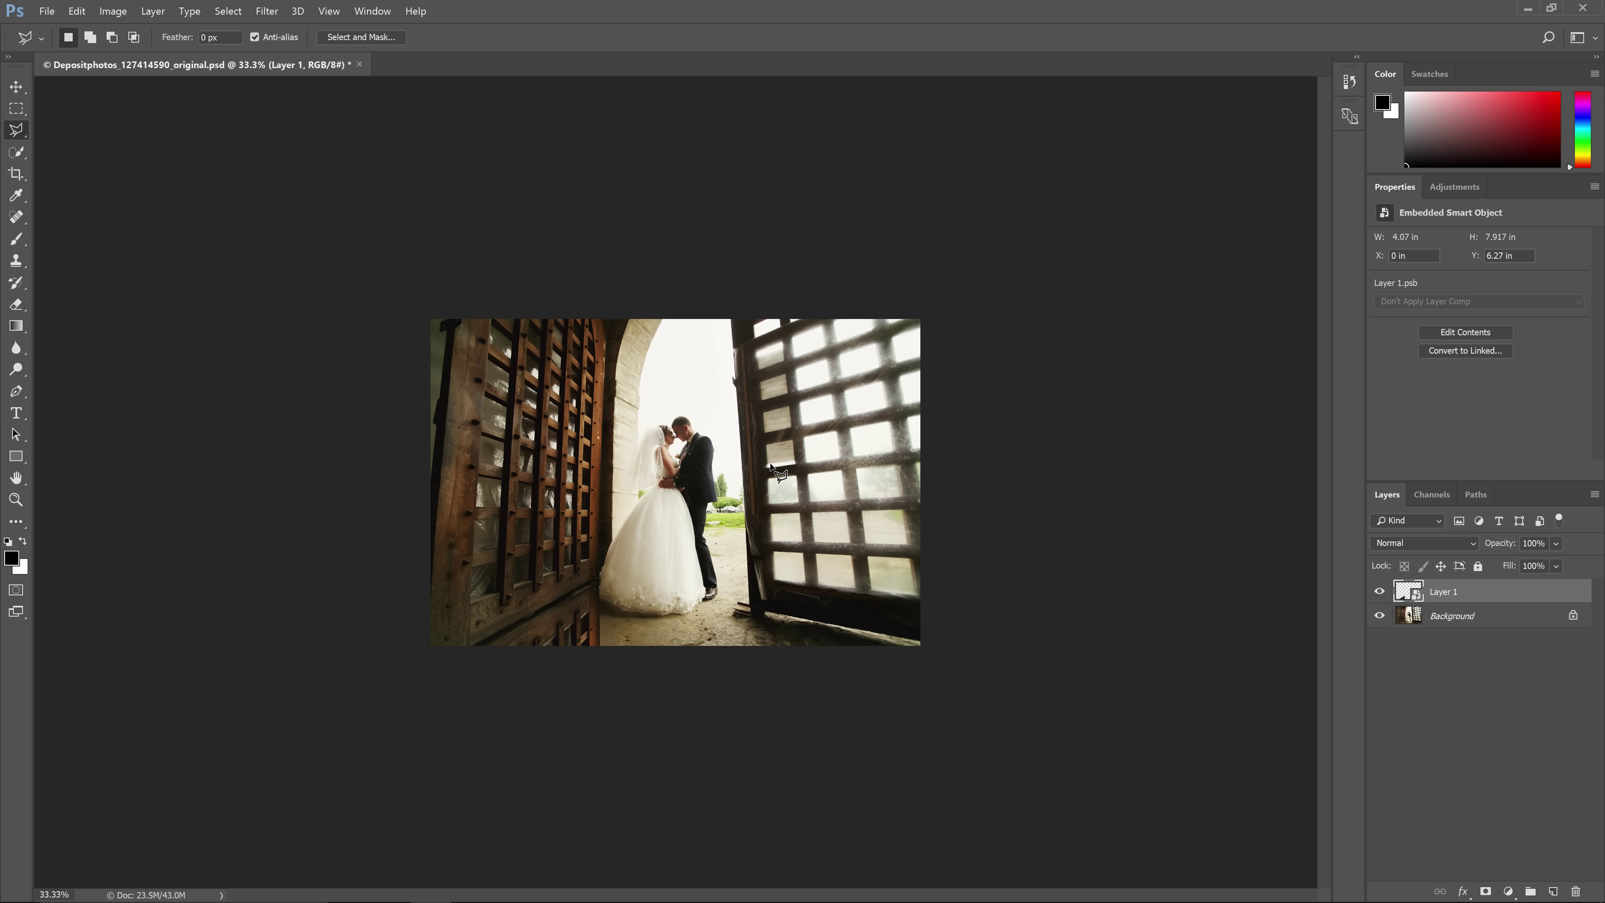
pyautogui.click(730, 320)
pyautogui.click(747, 611)
pyautogui.click(970, 657)
pyautogui.click(957, 292)
pyautogui.click(729, 321)
pyautogui.click(1451, 615)
pyautogui.hotkey('ctrl', 'j')
# Step: Transform the right door copy into a reflection positioned beneath the original door
pyautogui.hotkey('ctrl', 't')
pyautogui.moveTo(824, 430); pyautogui.dragTo(917, 806)
pyautogui.click(1505, 598)
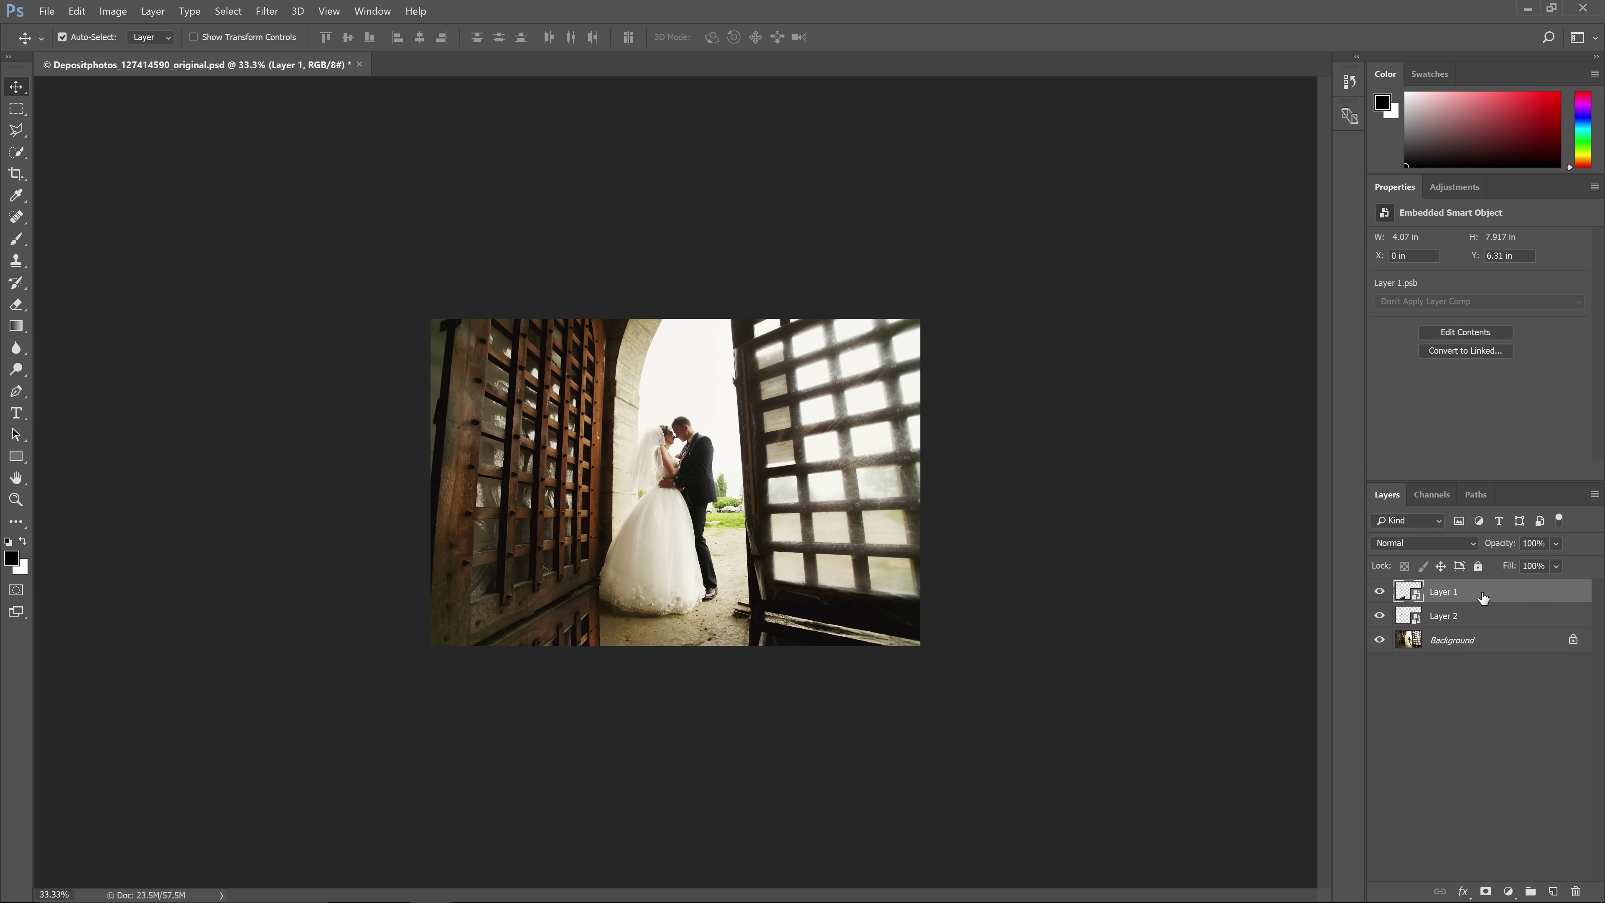
pyautogui.click(1452, 614)
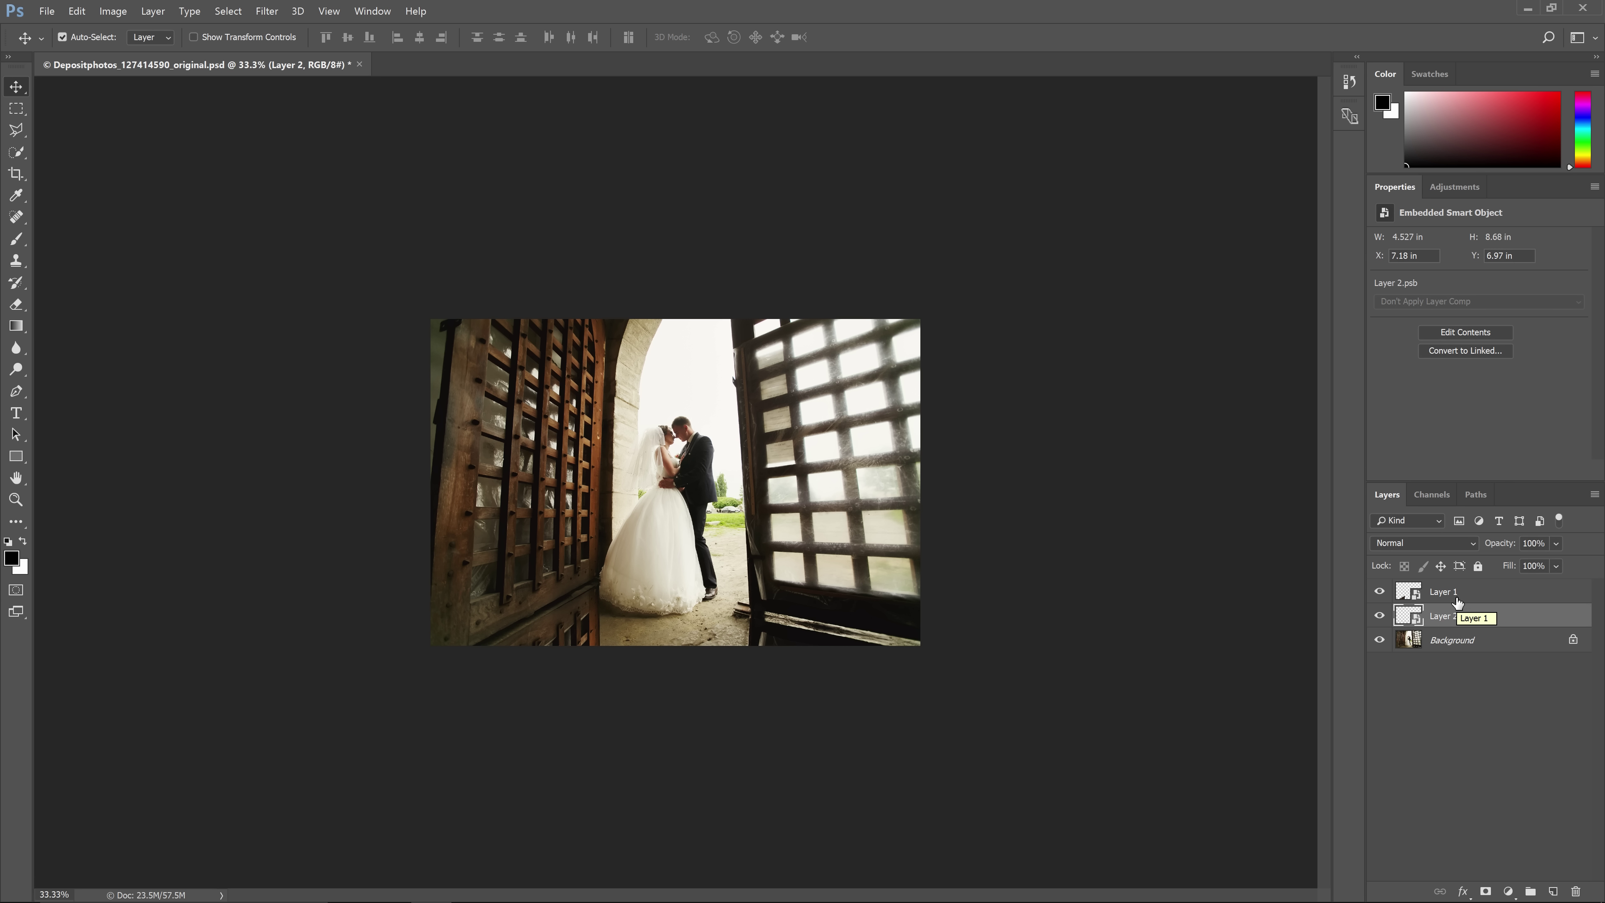
pyautogui.hotkey('ctrl', '0')
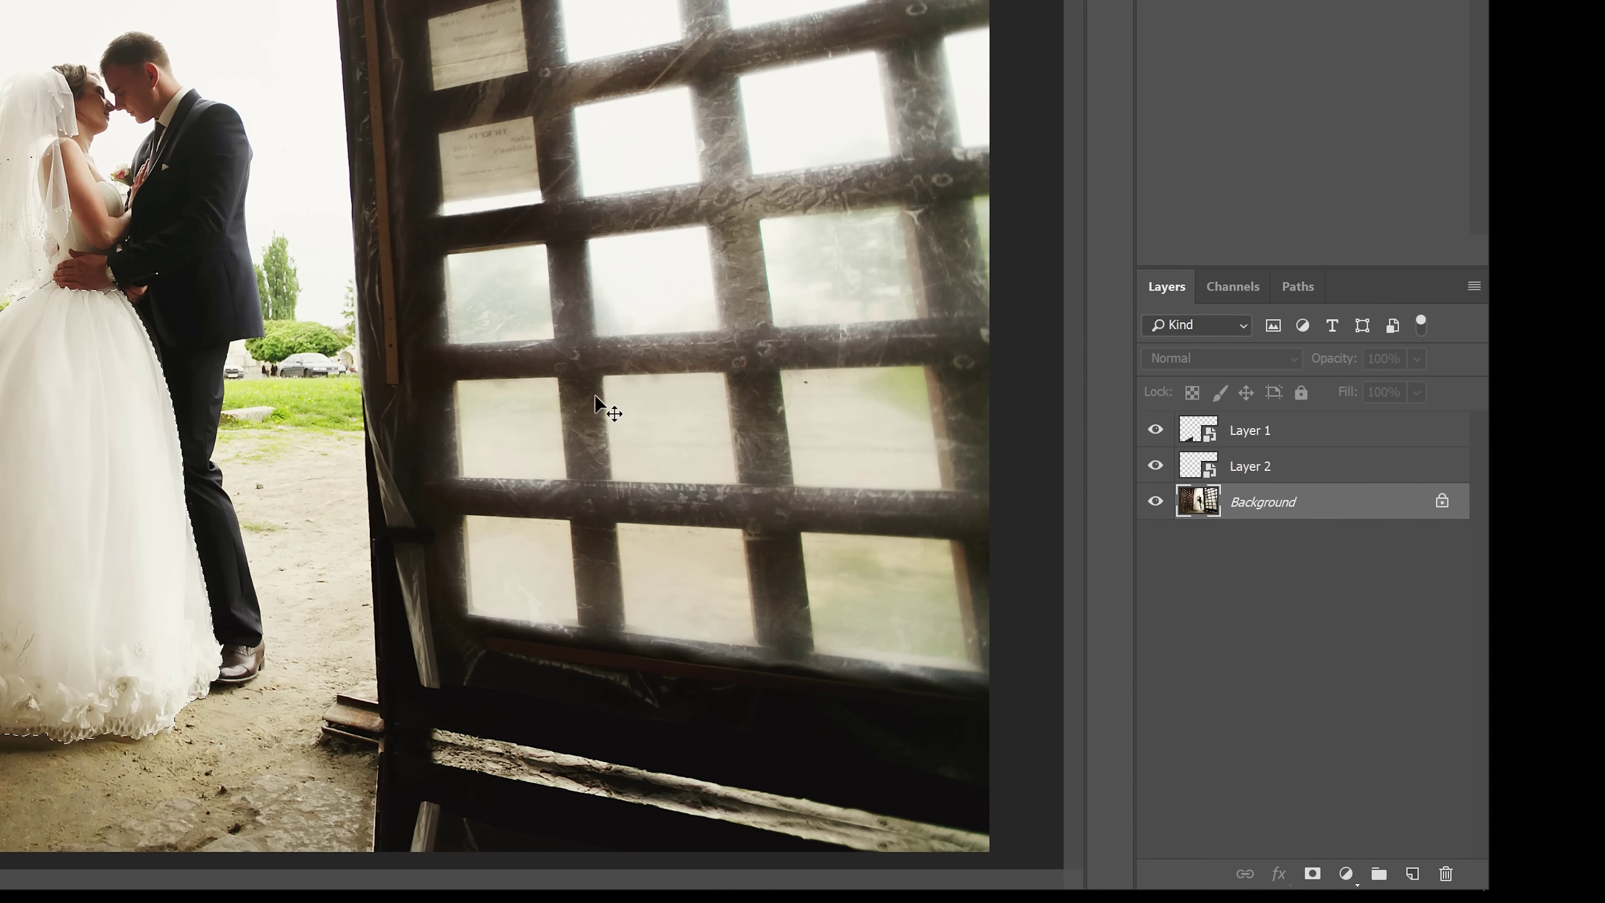
# Step: Copy the bride's dress from the Background onto a new layer and convert it to a smart object
pyautogui.hotkey('ctrl', 'j')
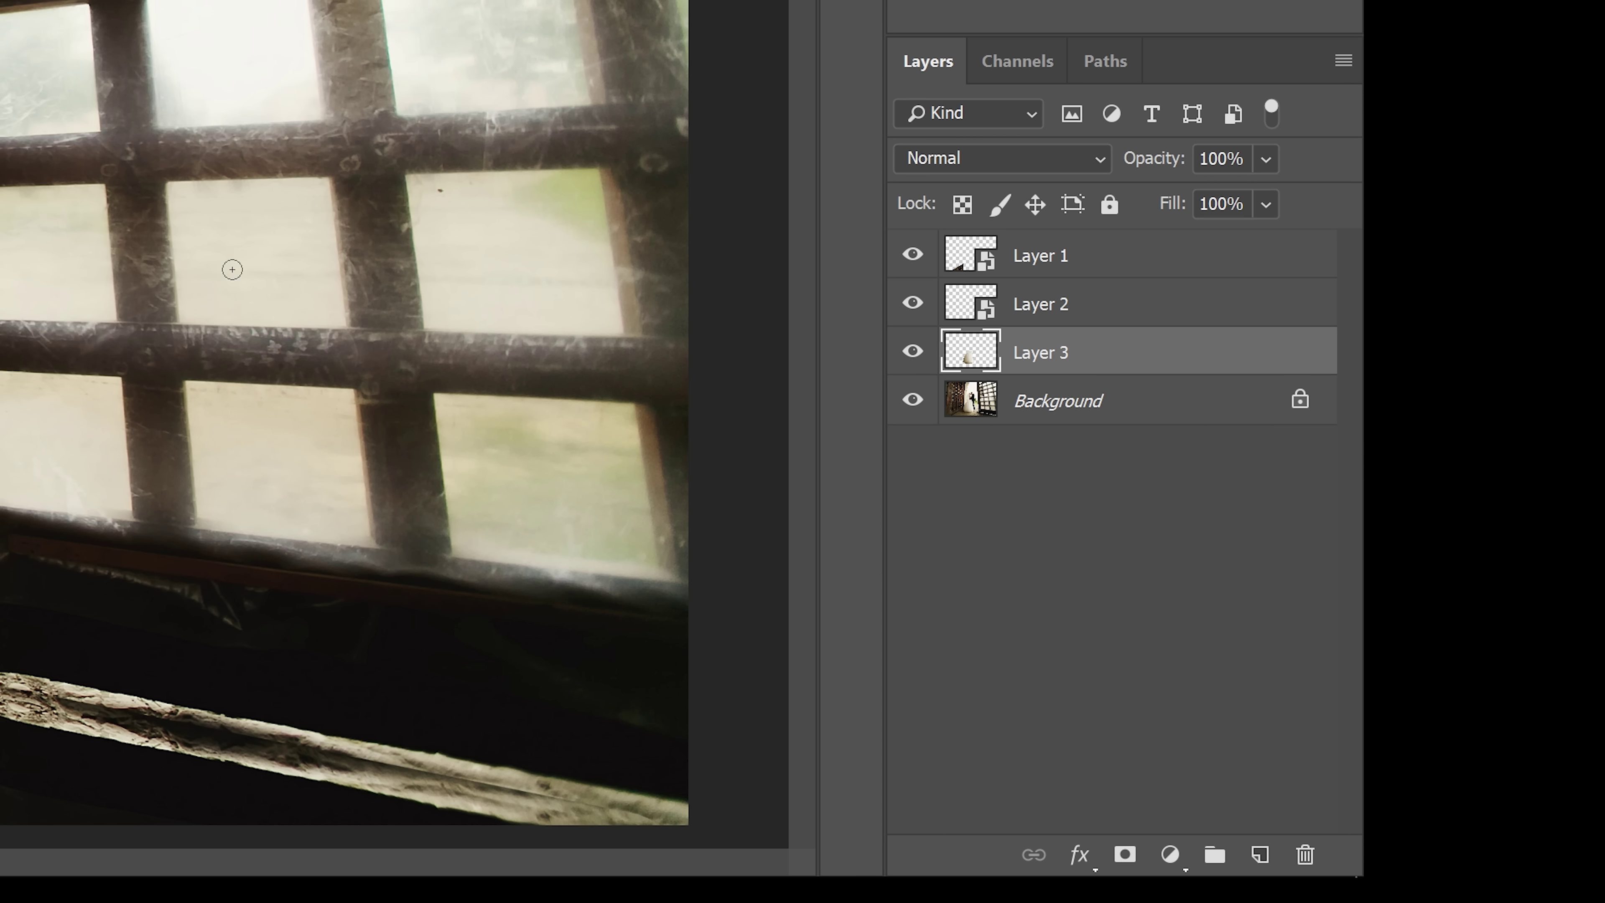
pyautogui.rightClick(1146, 354)
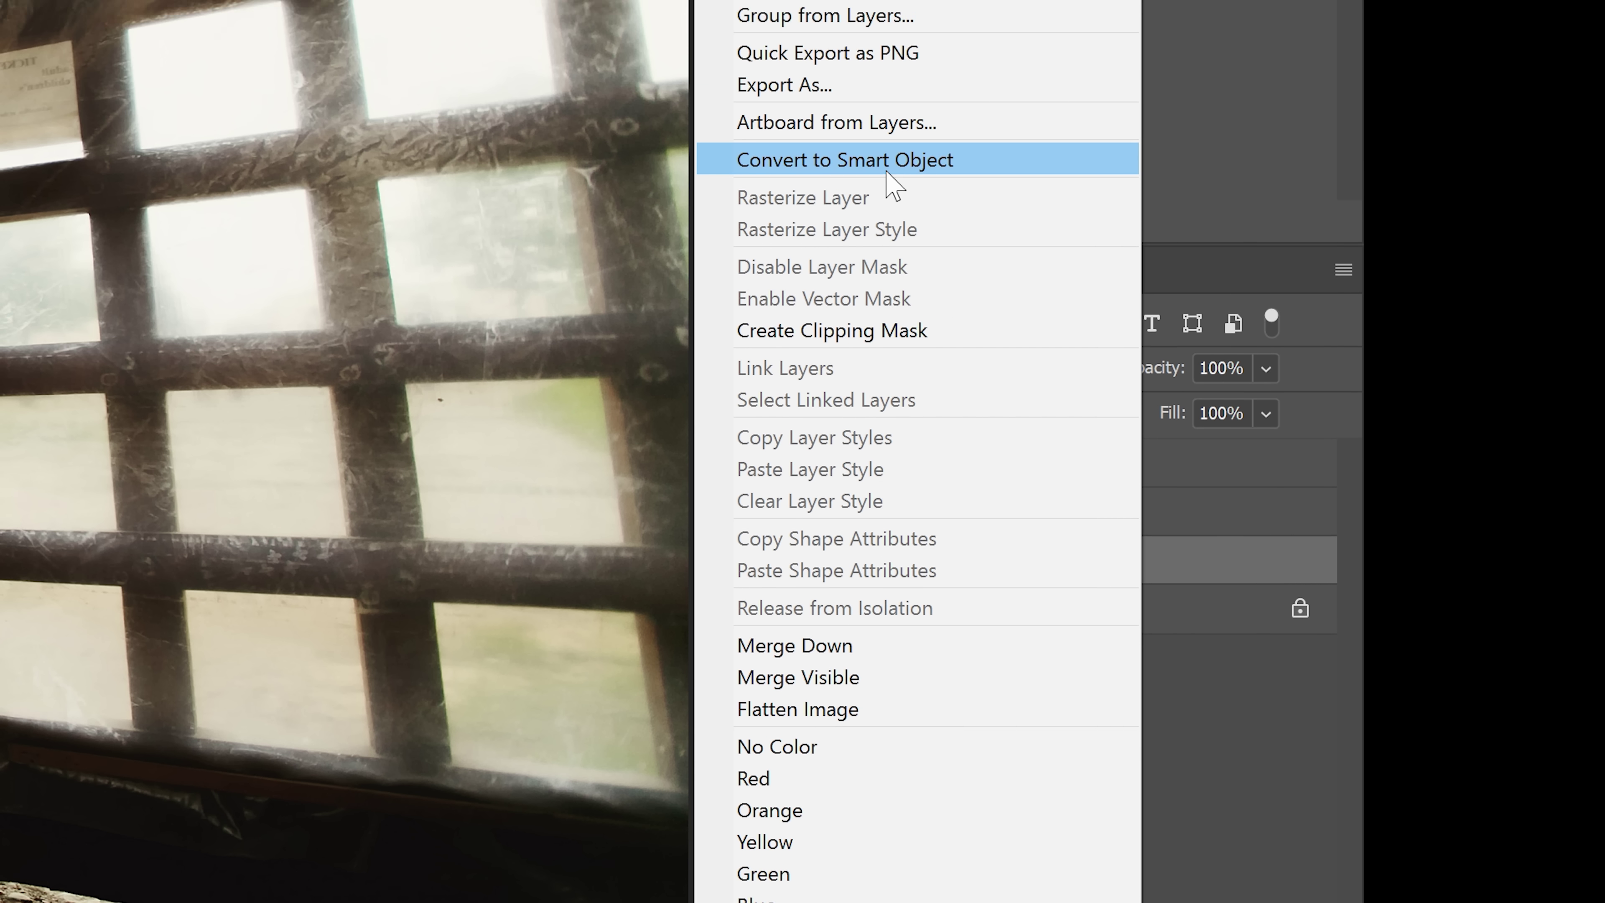
pyautogui.click(887, 63)
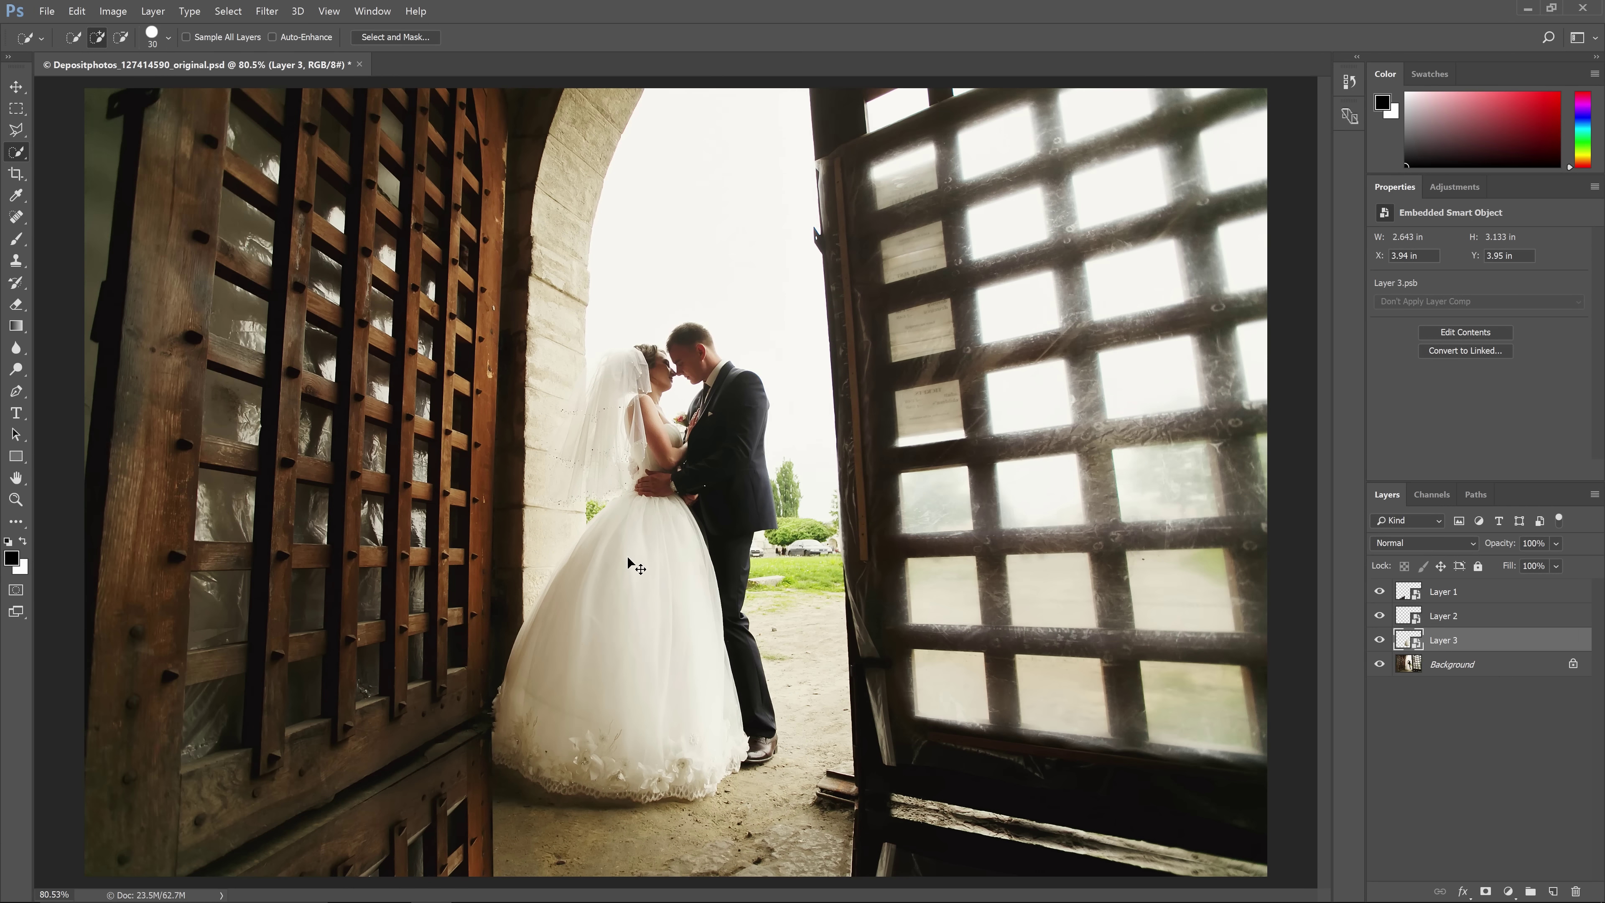
# Step: Flip the dress copy vertically and move it down below the original hem
pyautogui.hotkey('ctrl', 't')
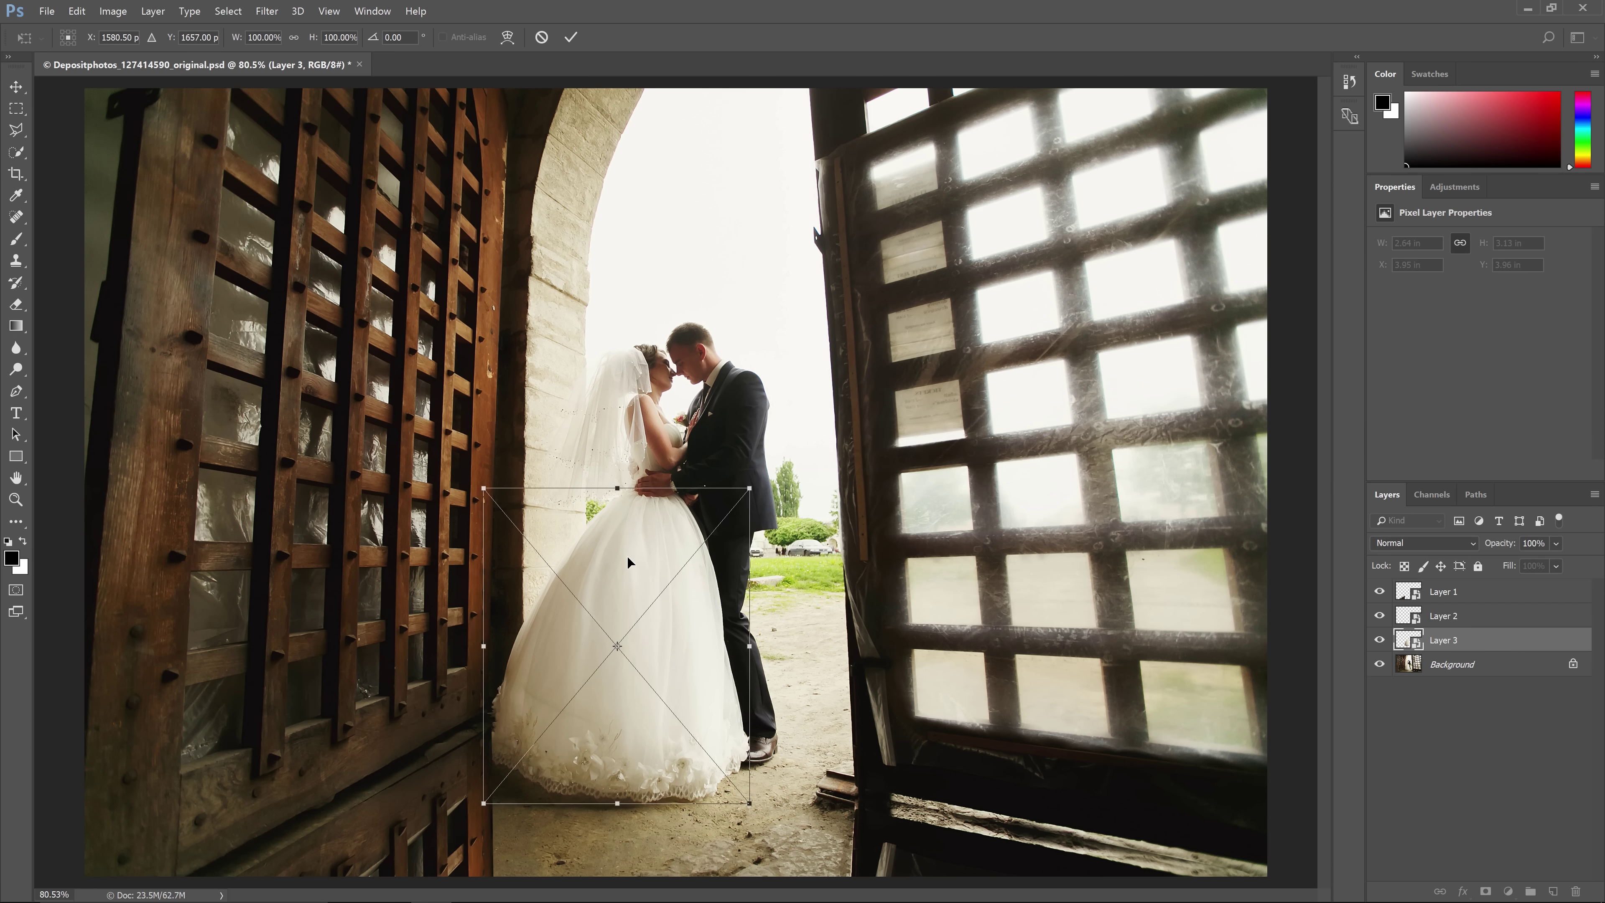
pyautogui.rightClick(627, 562)
pyautogui.click(668, 775)
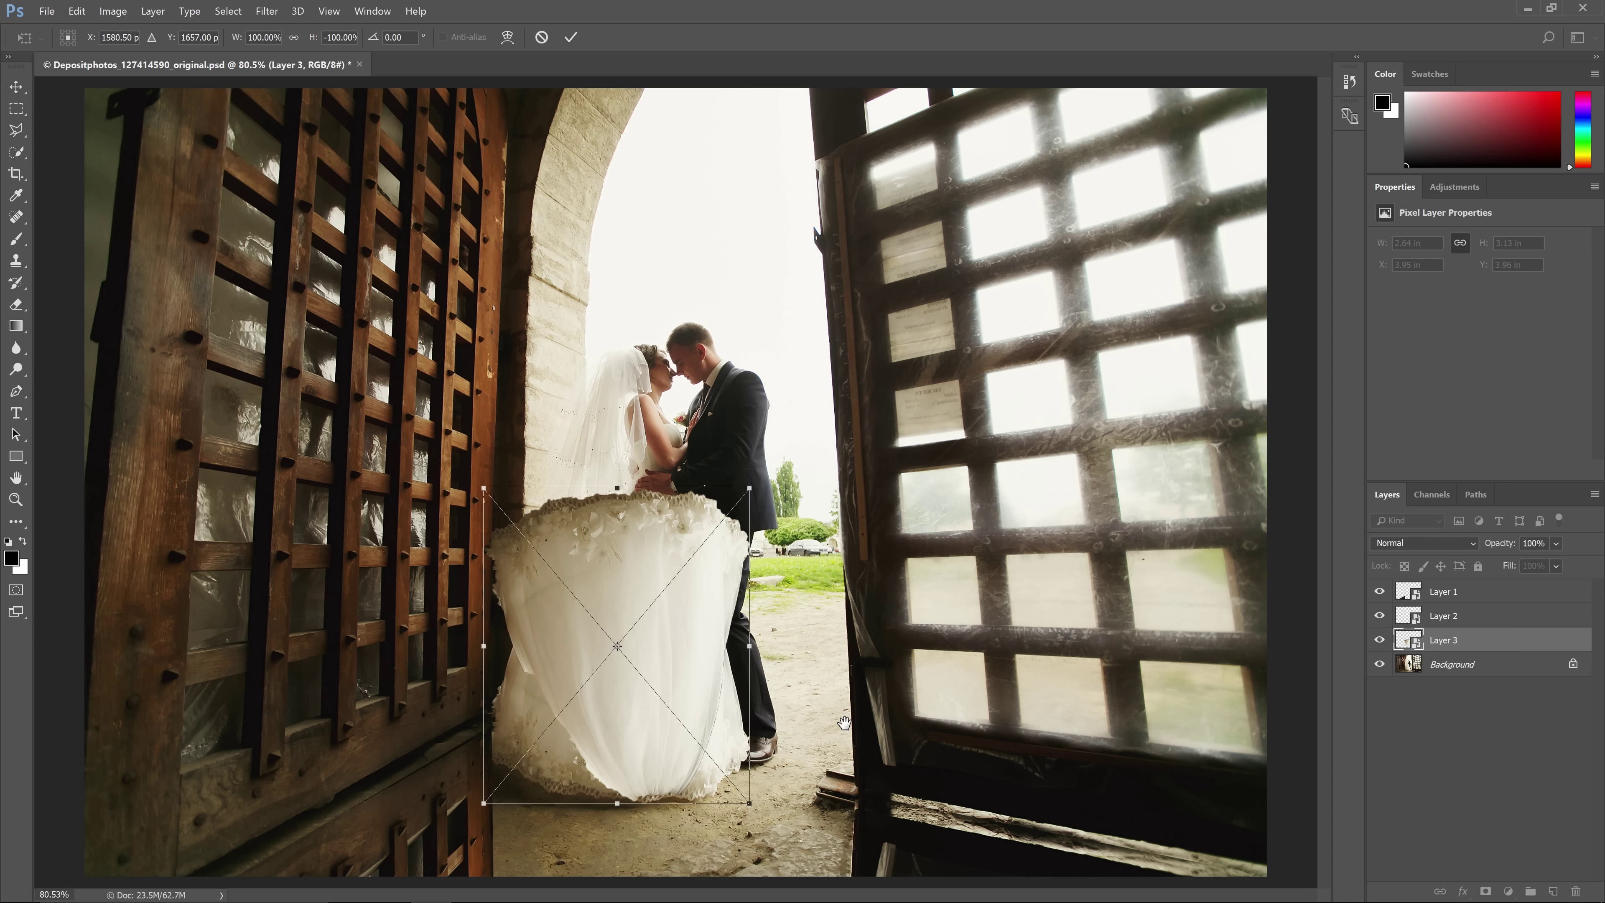
pyautogui.hotkey('ctrl', '-')
pyautogui.hotkey('ctrl', '-')
pyautogui.moveTo(610, 540); pyautogui.dragTo(626, 670)
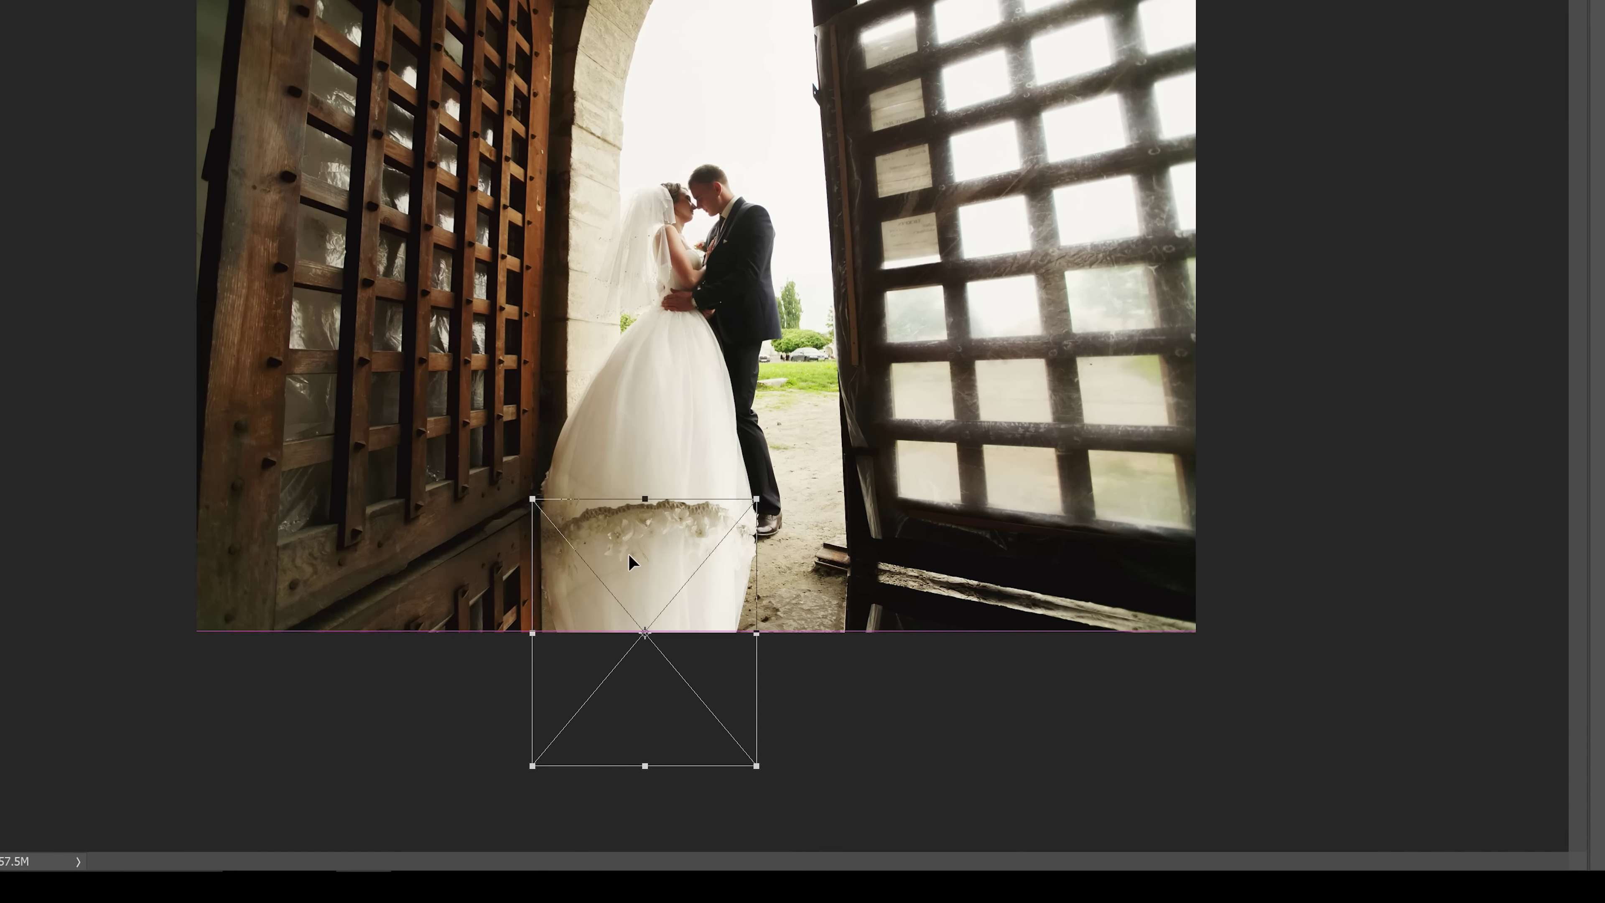
pyautogui.rightClick(628, 555)
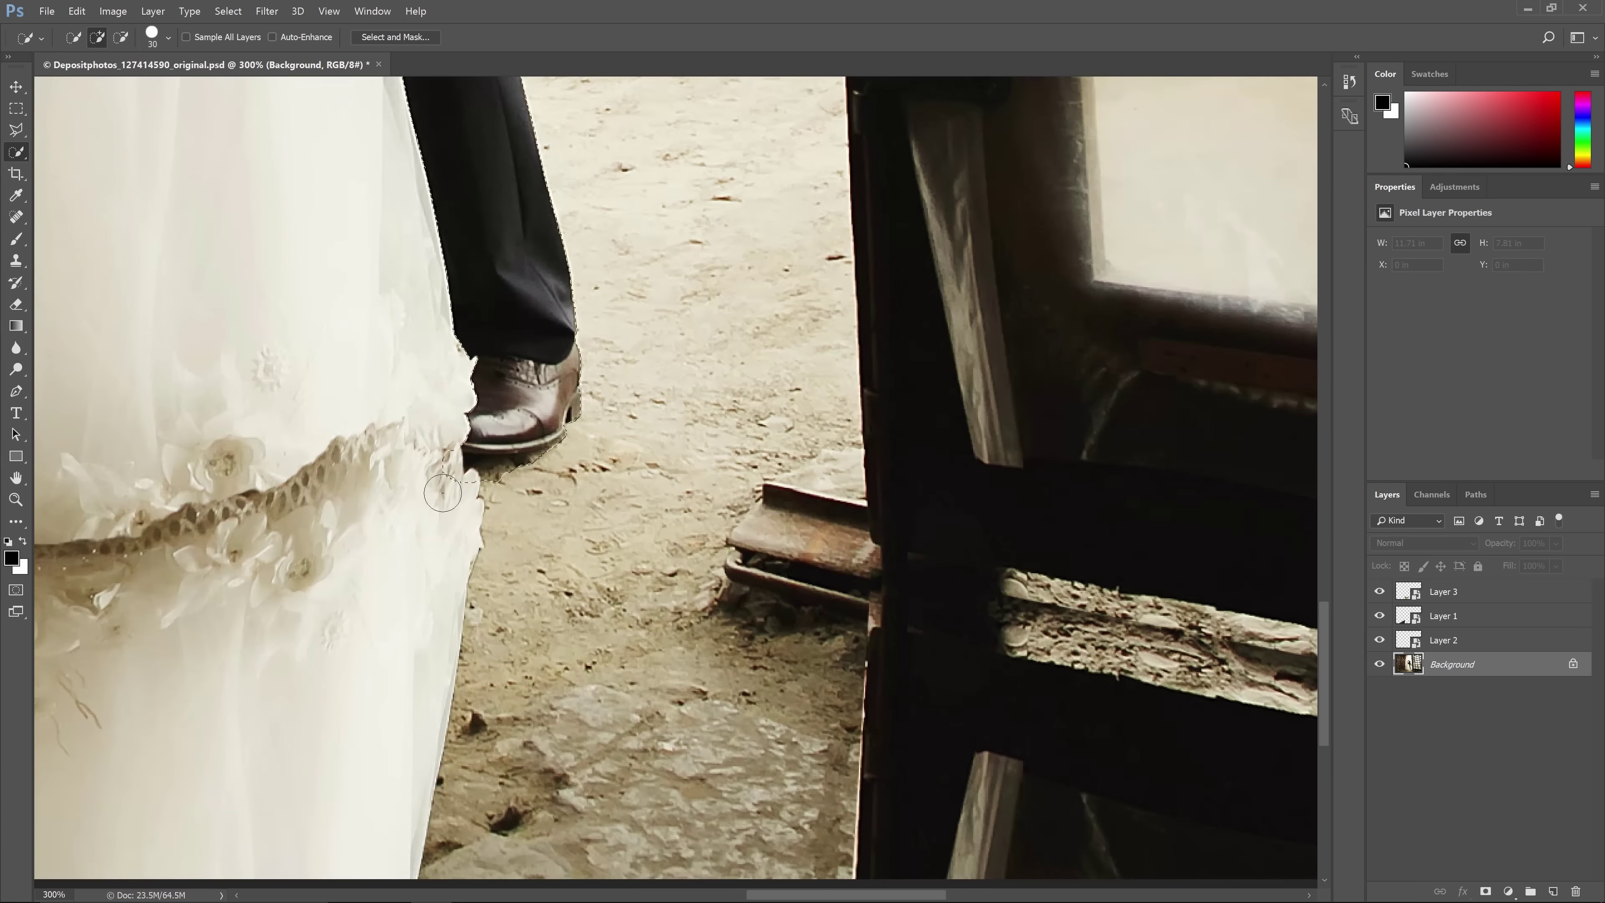
# Step: Copy the groom's lower leg and shoe onto a new layer and warp the flipped copy to meet the original shoe
pyautogui.hotkey('ctrl', 'j')
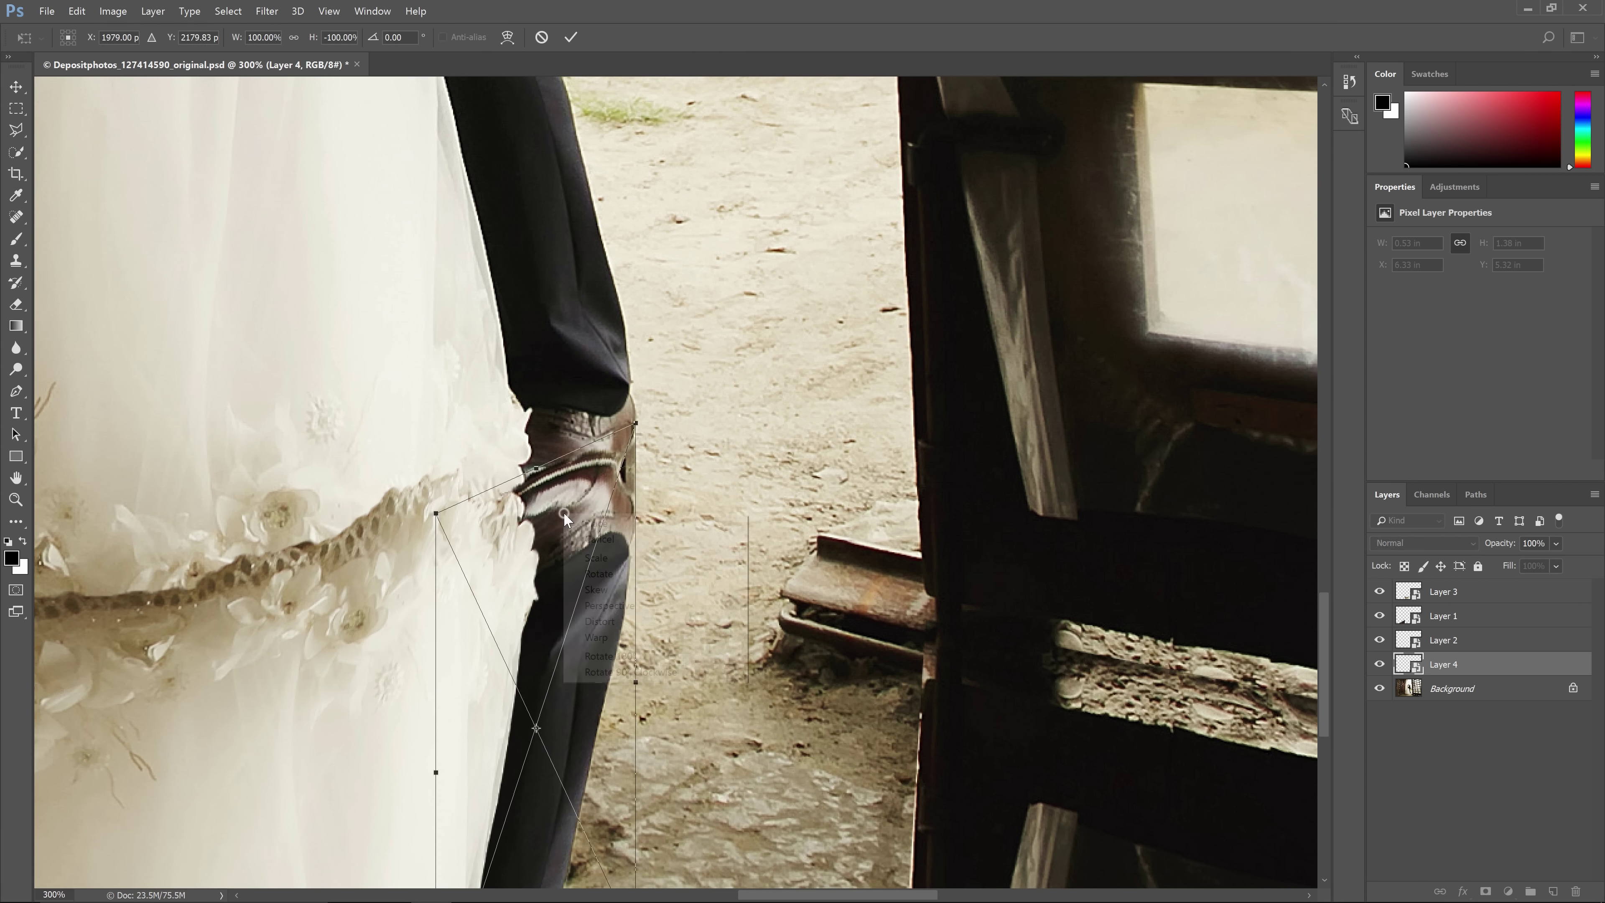
pyautogui.click(596, 637)
pyautogui.moveTo(436, 514); pyautogui.dragTo(432, 467)
pyautogui.press('Return')
pyautogui.hotkey('ctrl', '0')
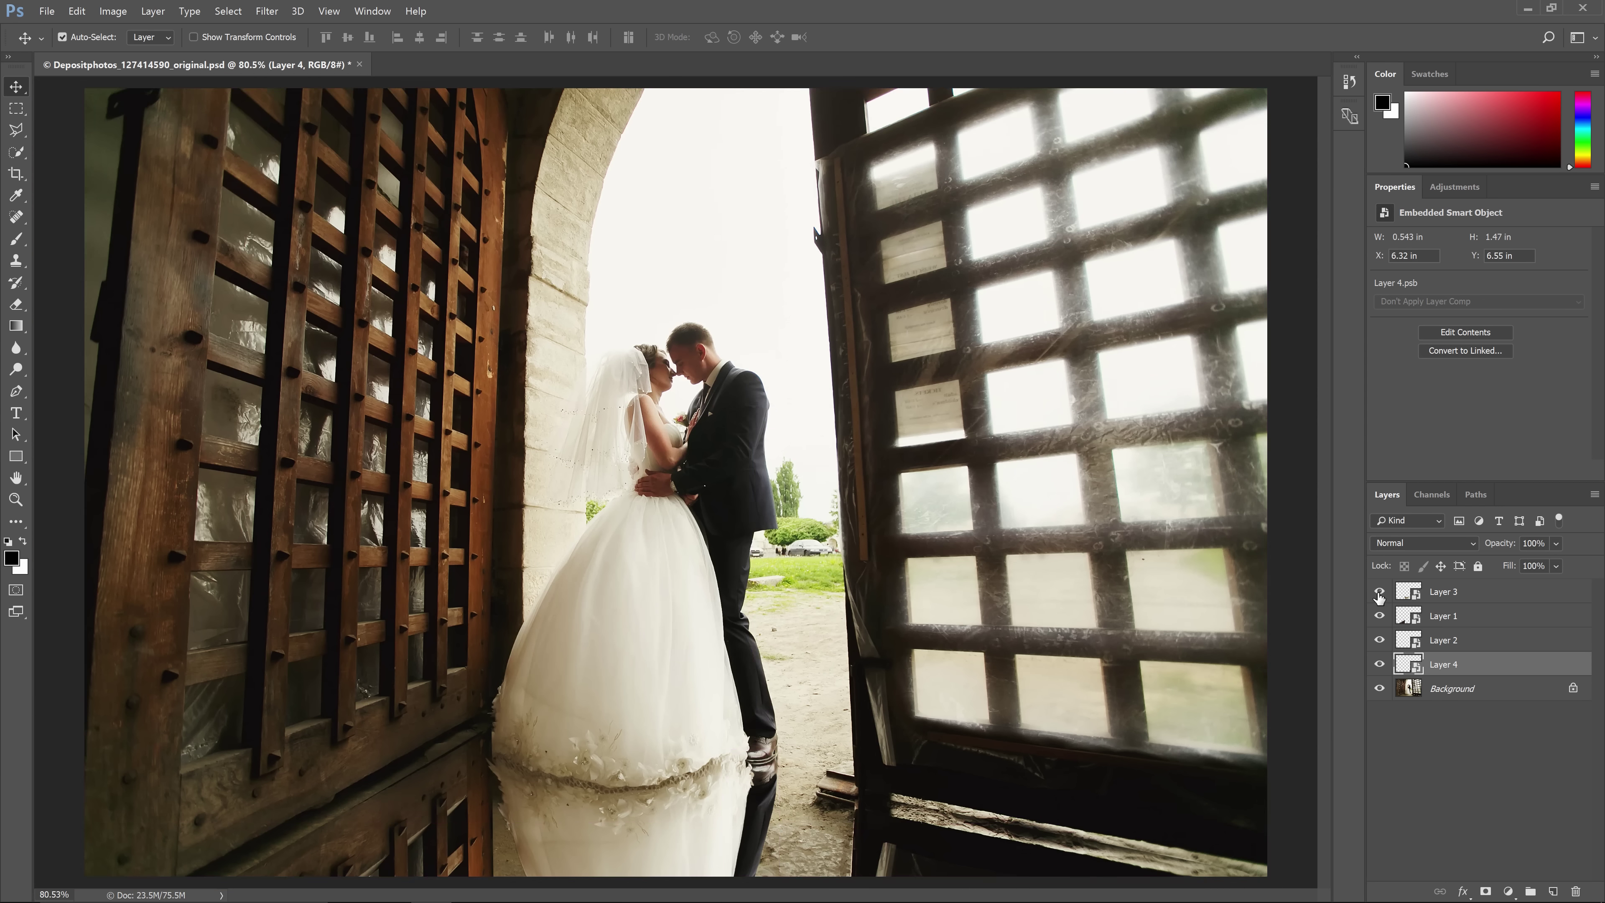
# Step: Toggle the reflection layers' visibility and combine Layers 1, 2, 3 and 4 into a single smart object
pyautogui.moveTo(1379, 591); pyautogui.dragTo(1388, 661)
pyautogui.click(1380, 589)
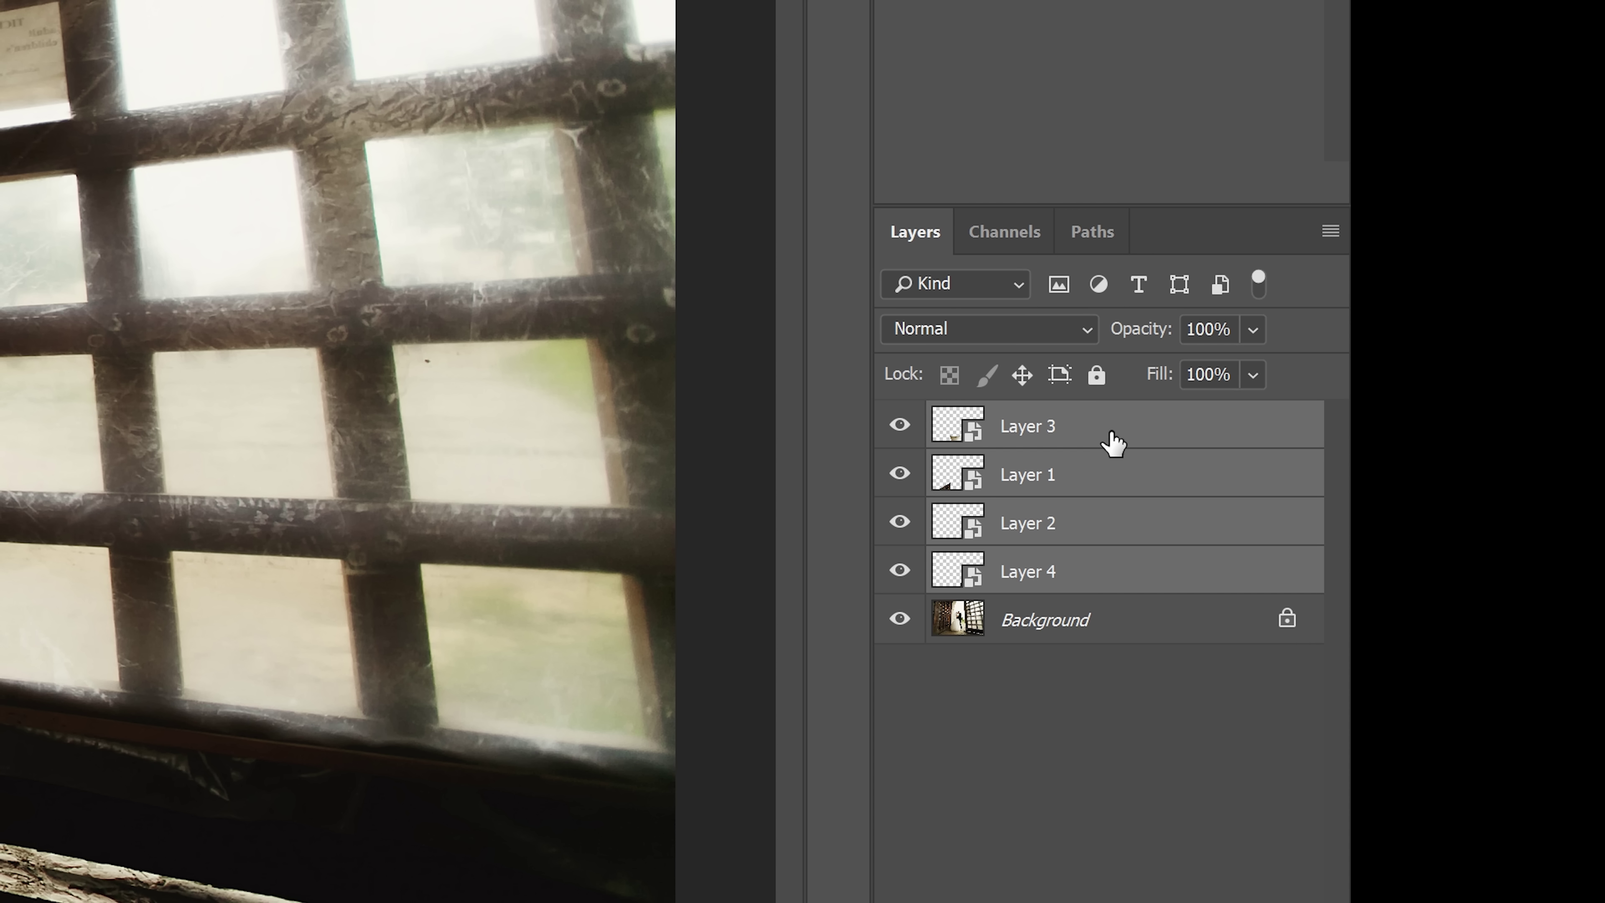
pyautogui.rightClick(1113, 442)
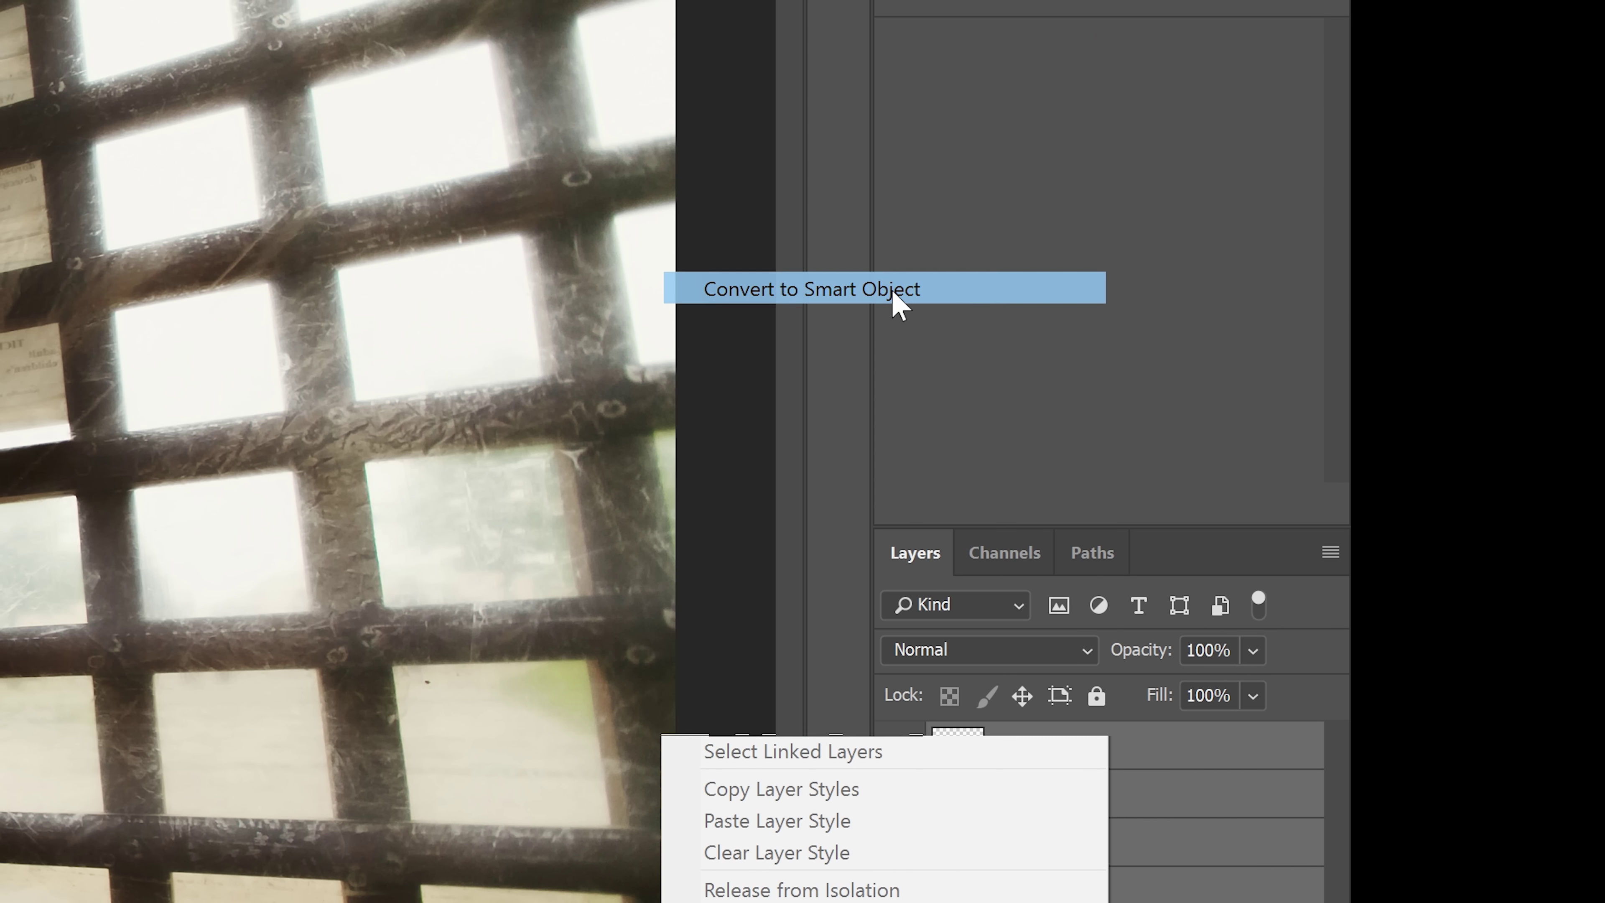
pyautogui.click(893, 290)
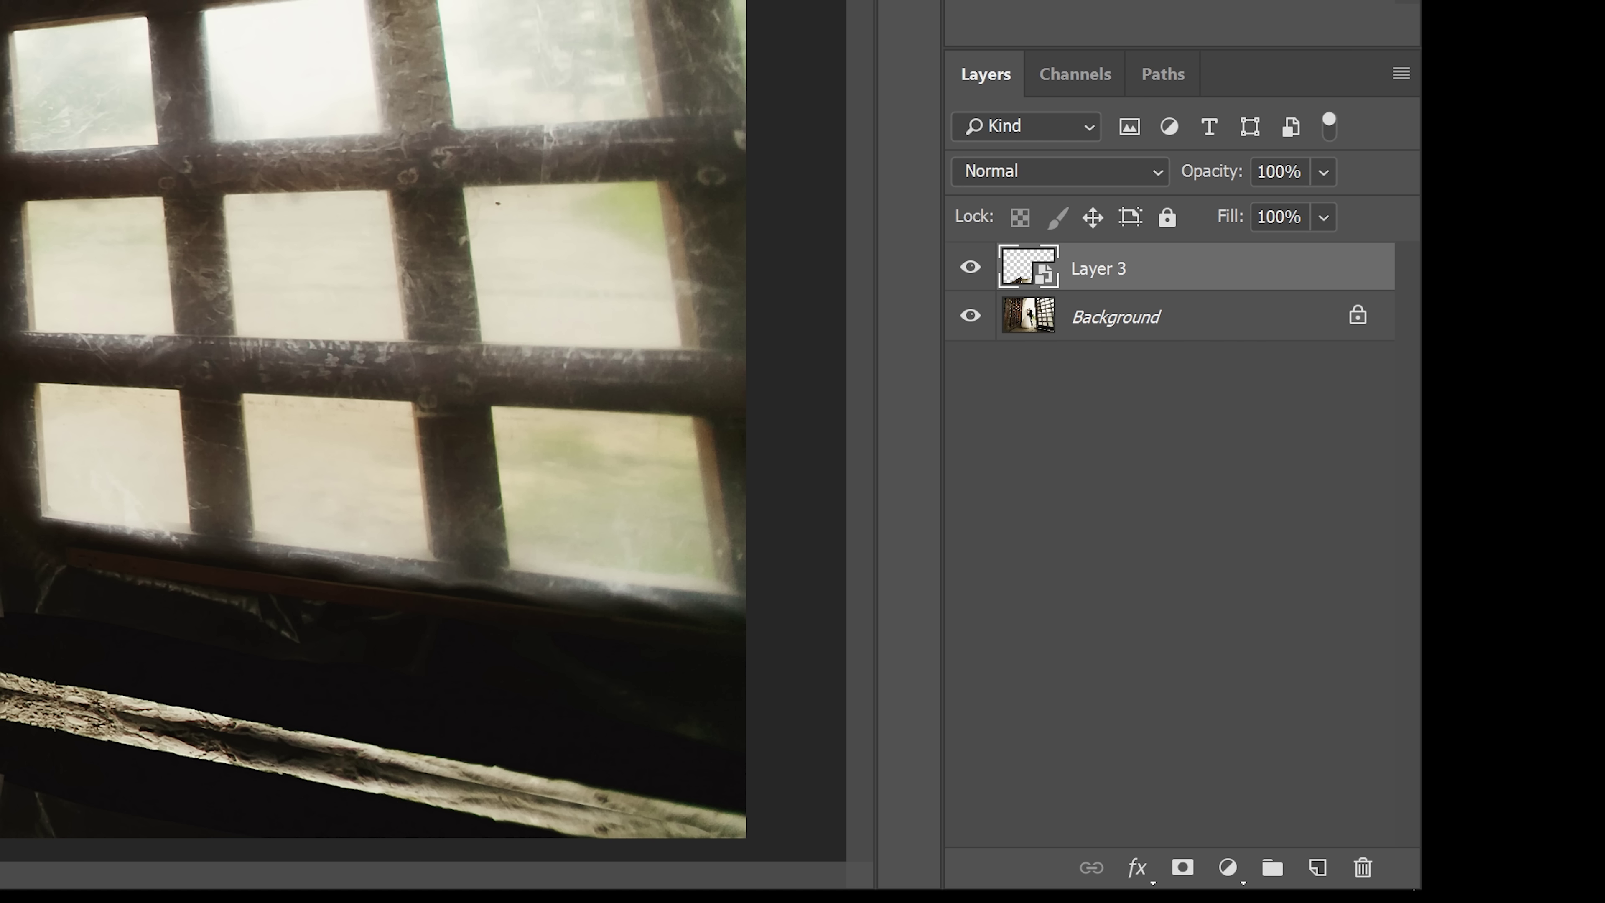
# Step: Add a black layer mask to Layer 3 and ready a white 228 px brush with 49% hardness and 50% opacity
pyautogui.keyDown('alt'); pyautogui.click(1182, 869); pyautogui.keyUp('alt')
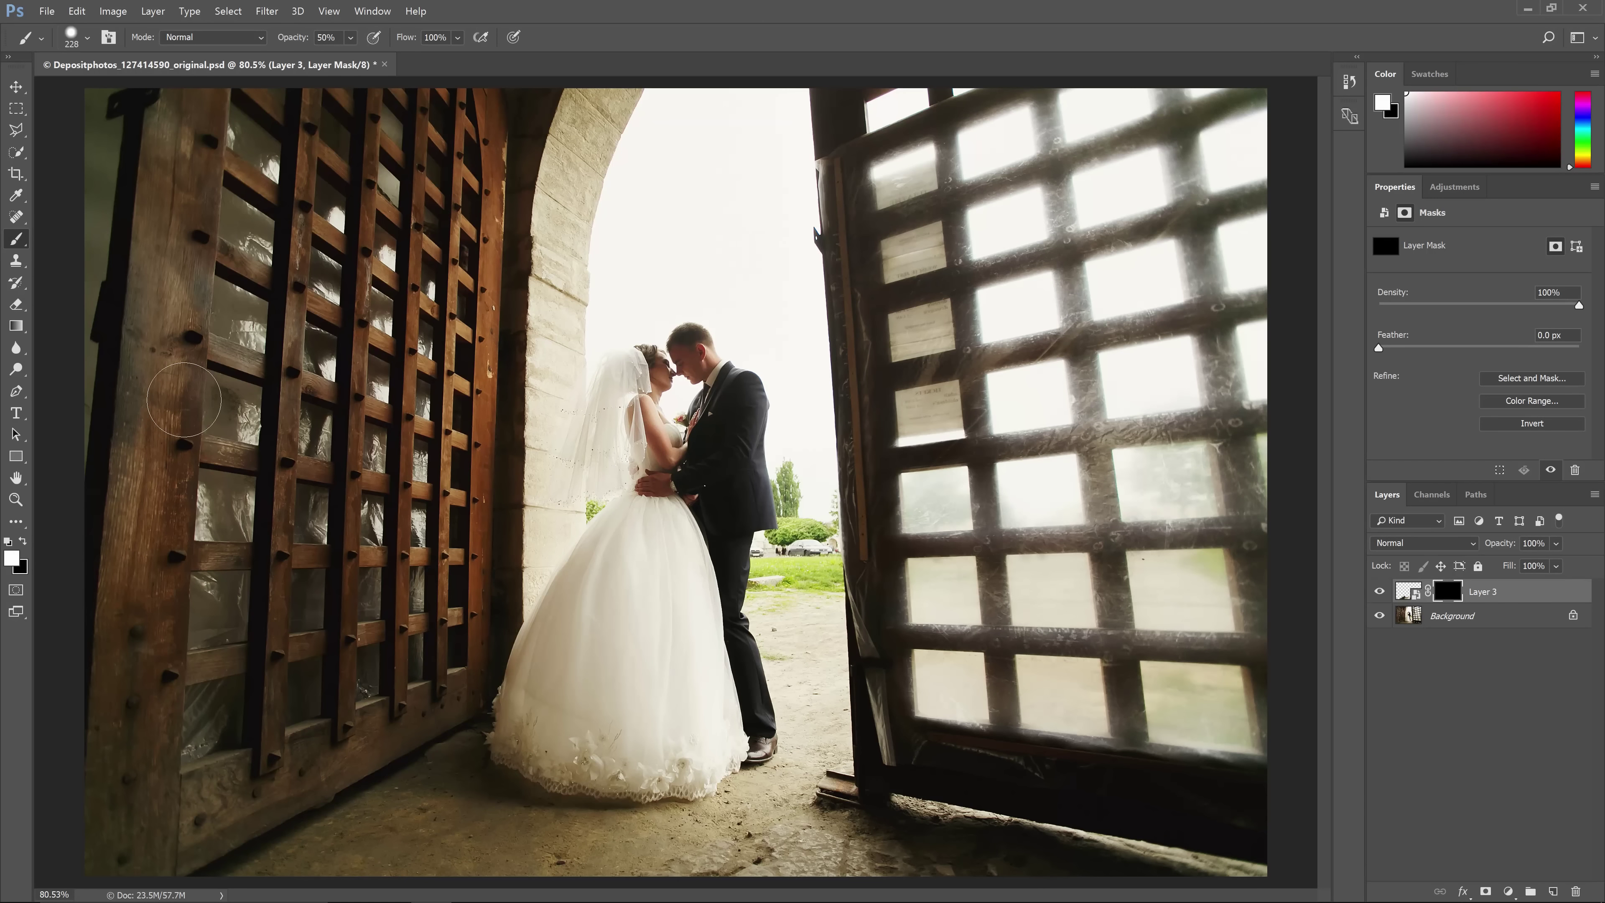
pyautogui.rightClick(305, 337)
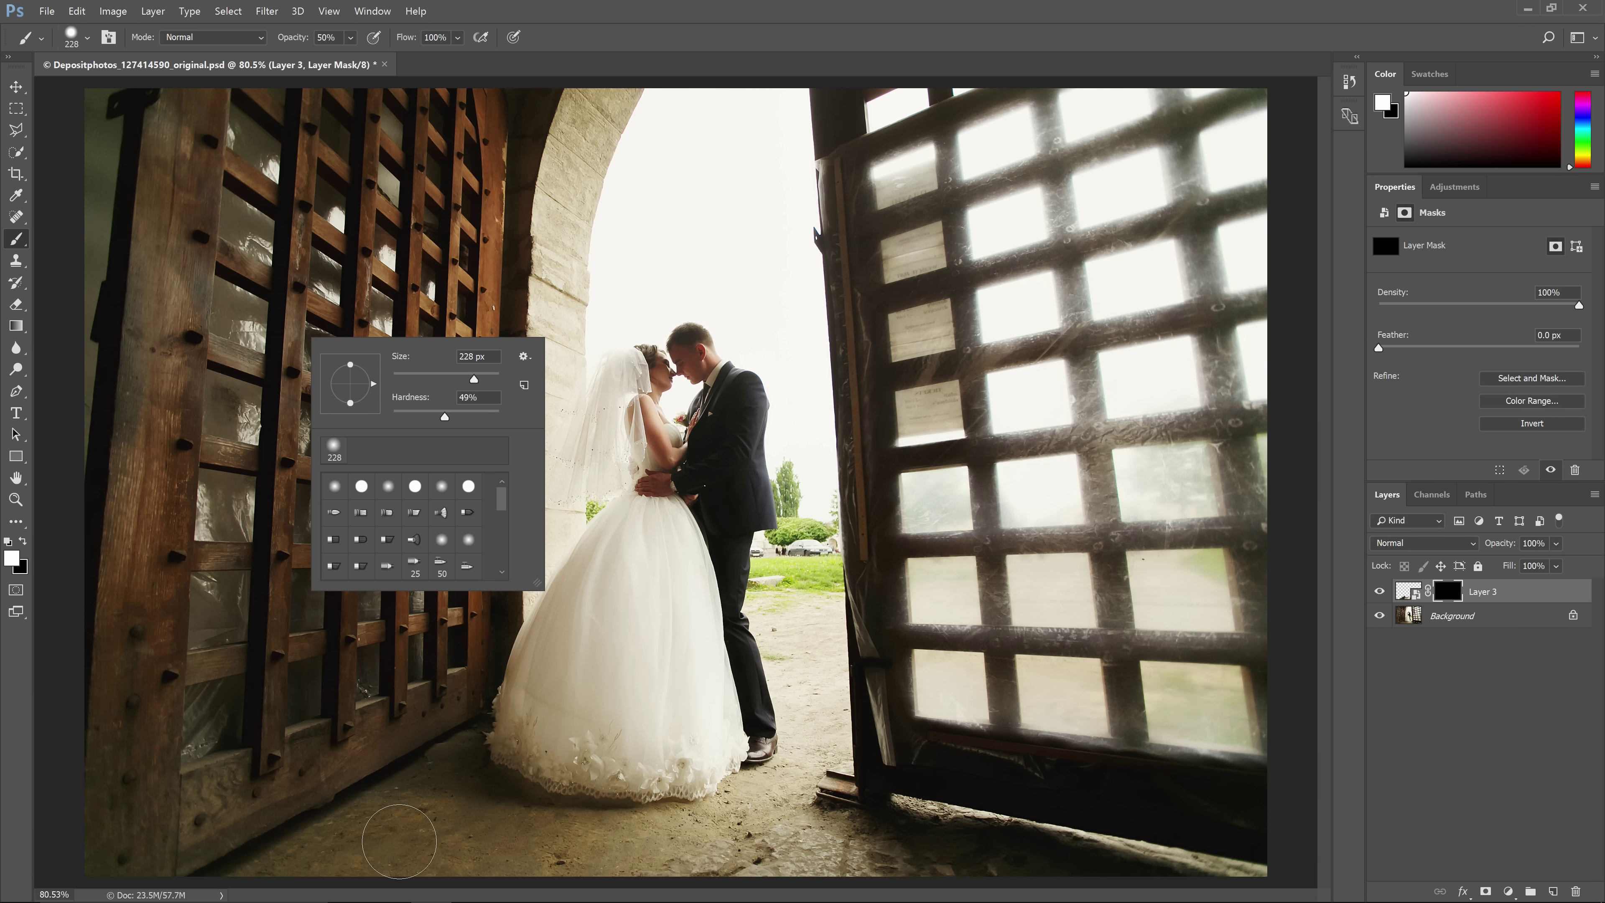
pyautogui.click(351, 38)
pyautogui.click(352, 35)
# Step: Paint white on Layer 3's mask along the ground to reveal the reflections of the doors, dress and groom's leg
pyautogui.moveTo(365, 853)
pyautogui.mouseDown()
pyautogui.moveTo(435, 848)
pyautogui.moveTo(378, 850)
pyautogui.moveTo(417, 847)
pyautogui.mouseUp()
pyautogui.moveTo(737, 785)
pyautogui.mouseDown()
pyautogui.moveTo(773, 787)
pyautogui.moveTo(636, 840)
pyautogui.mouseUp()
pyautogui.moveTo(903, 824); pyautogui.dragTo(1189, 860)
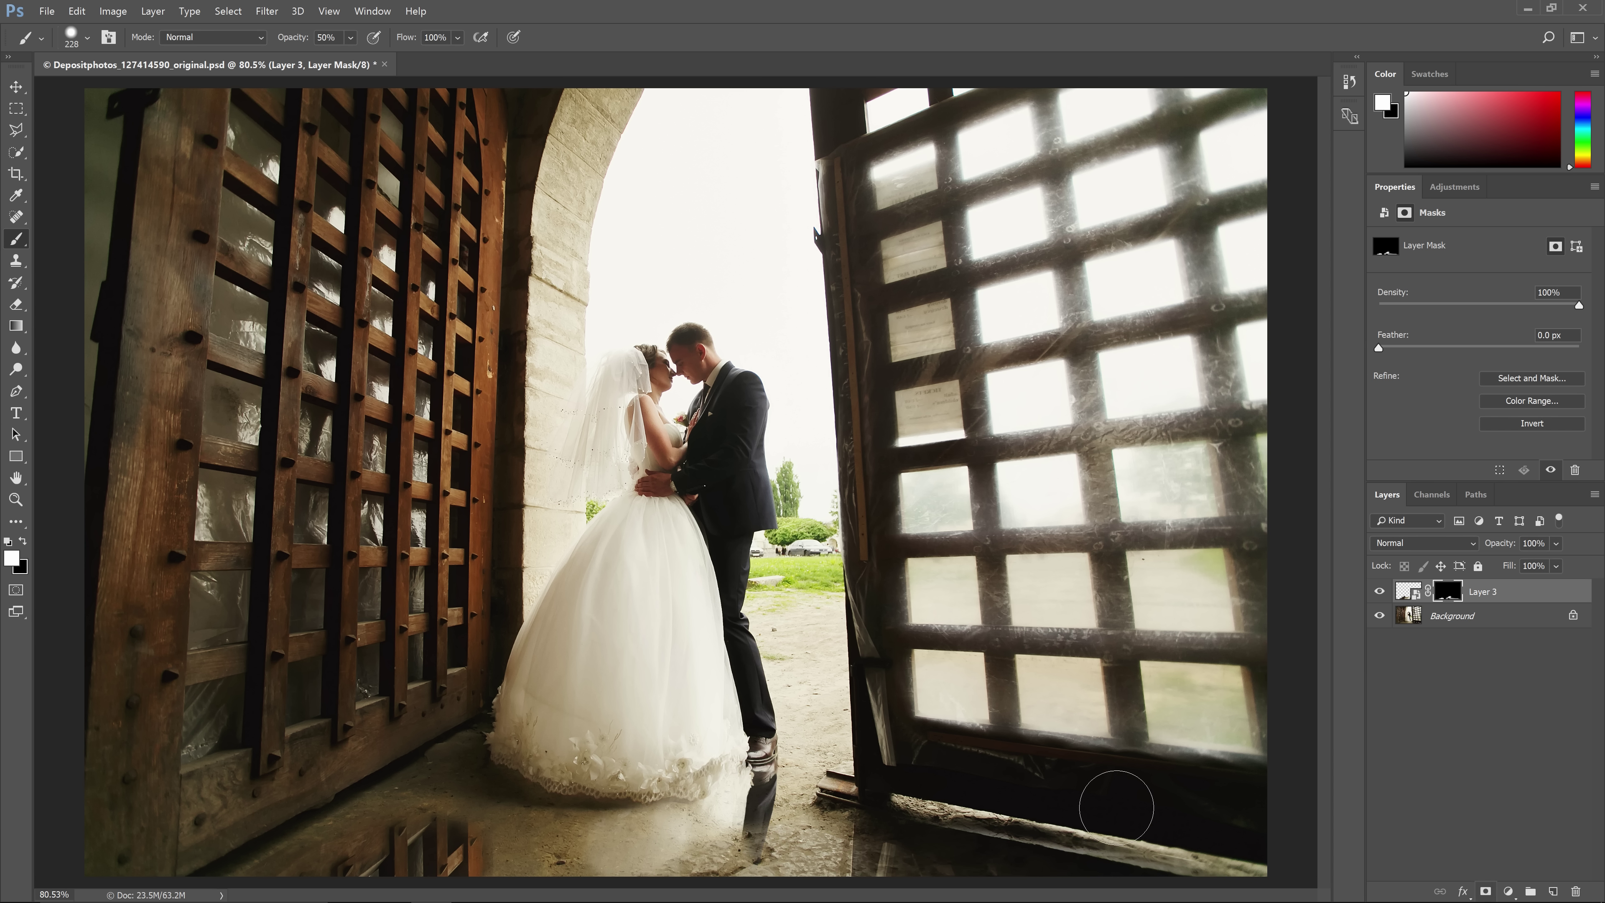
pyautogui.moveTo(870, 887); pyautogui.dragTo(893, 902)
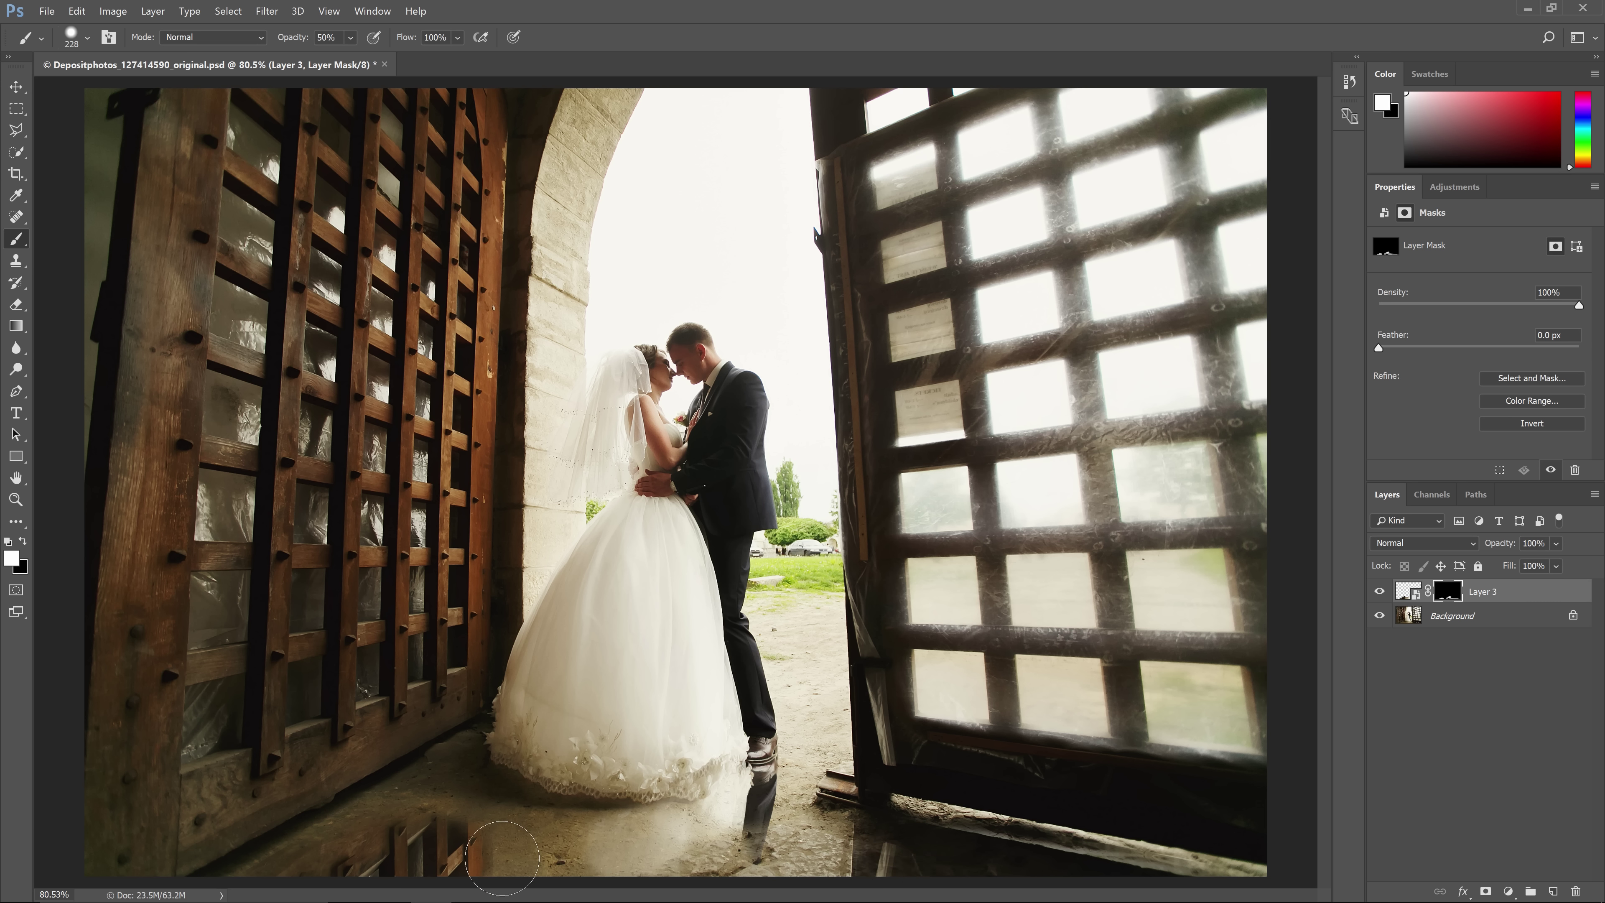
pyautogui.moveTo(502, 861)
pyautogui.mouseDown()
pyautogui.moveTo(629, 886)
pyautogui.moveTo(475, 895)
pyautogui.mouseUp()
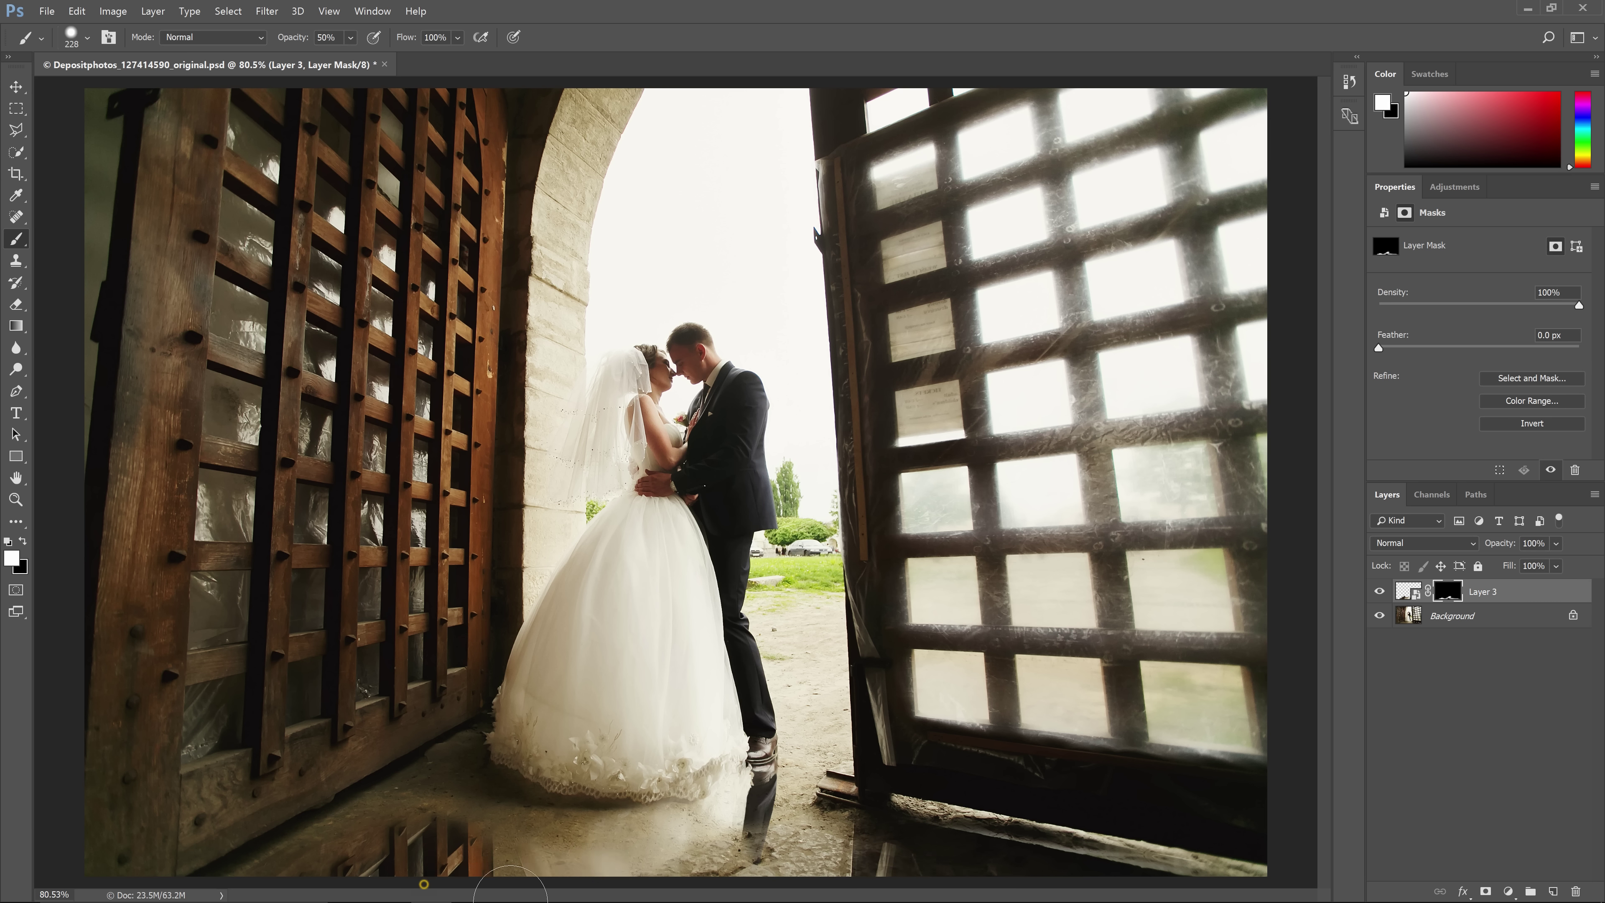
pyautogui.click(378, 871)
# Step: Add a Levels adjustment layer above Layer 3
pyautogui.click(1454, 184)
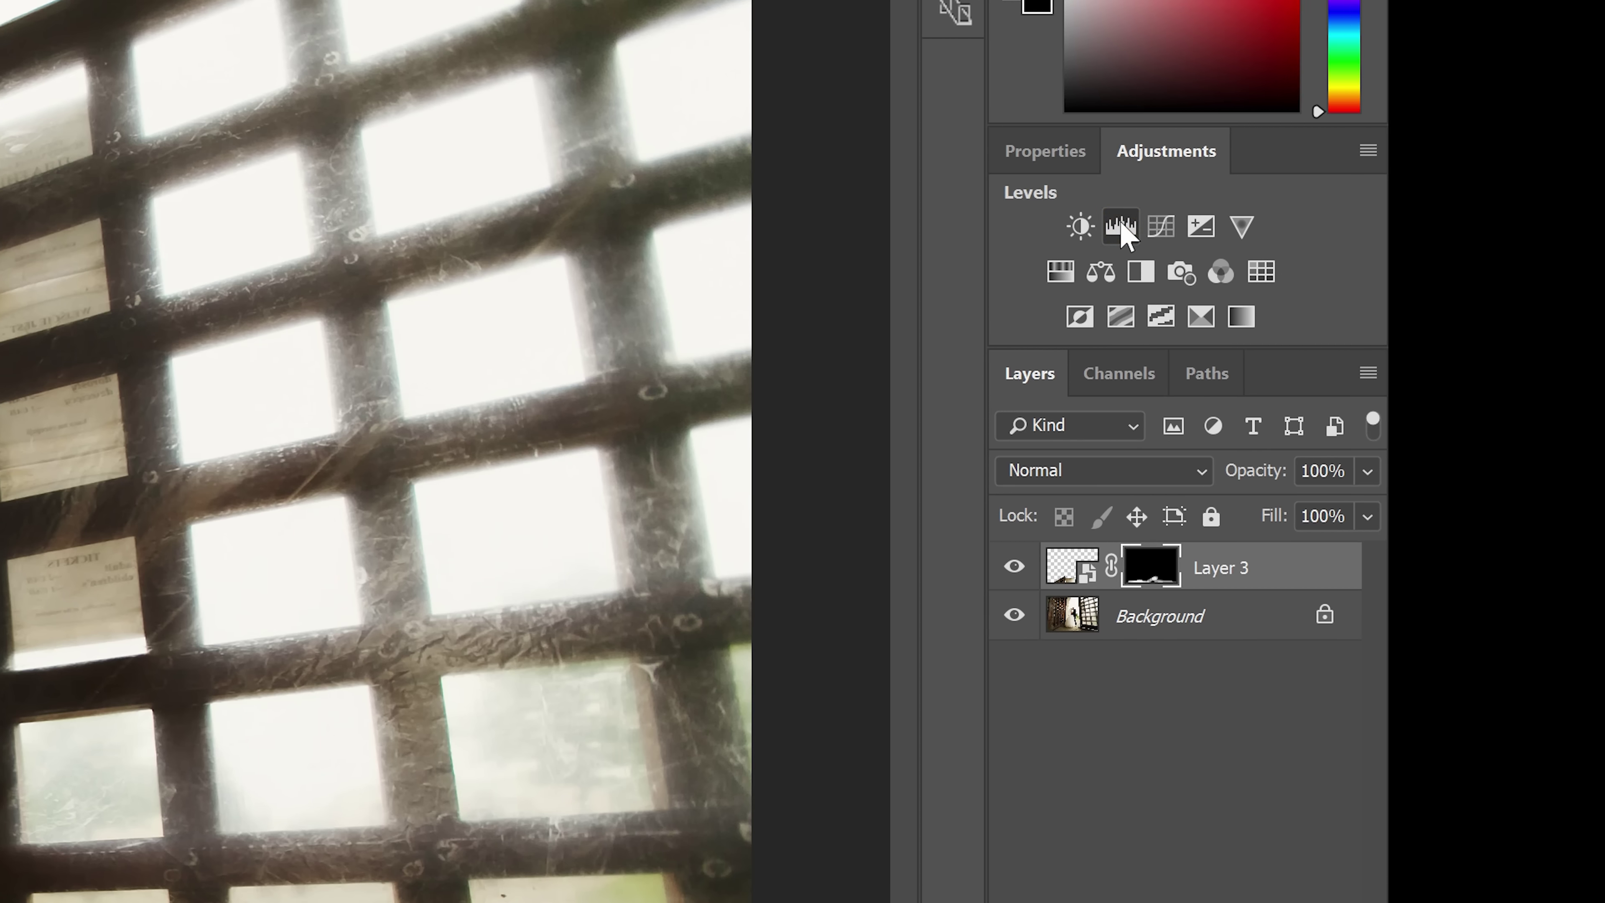
pyautogui.click(1121, 226)
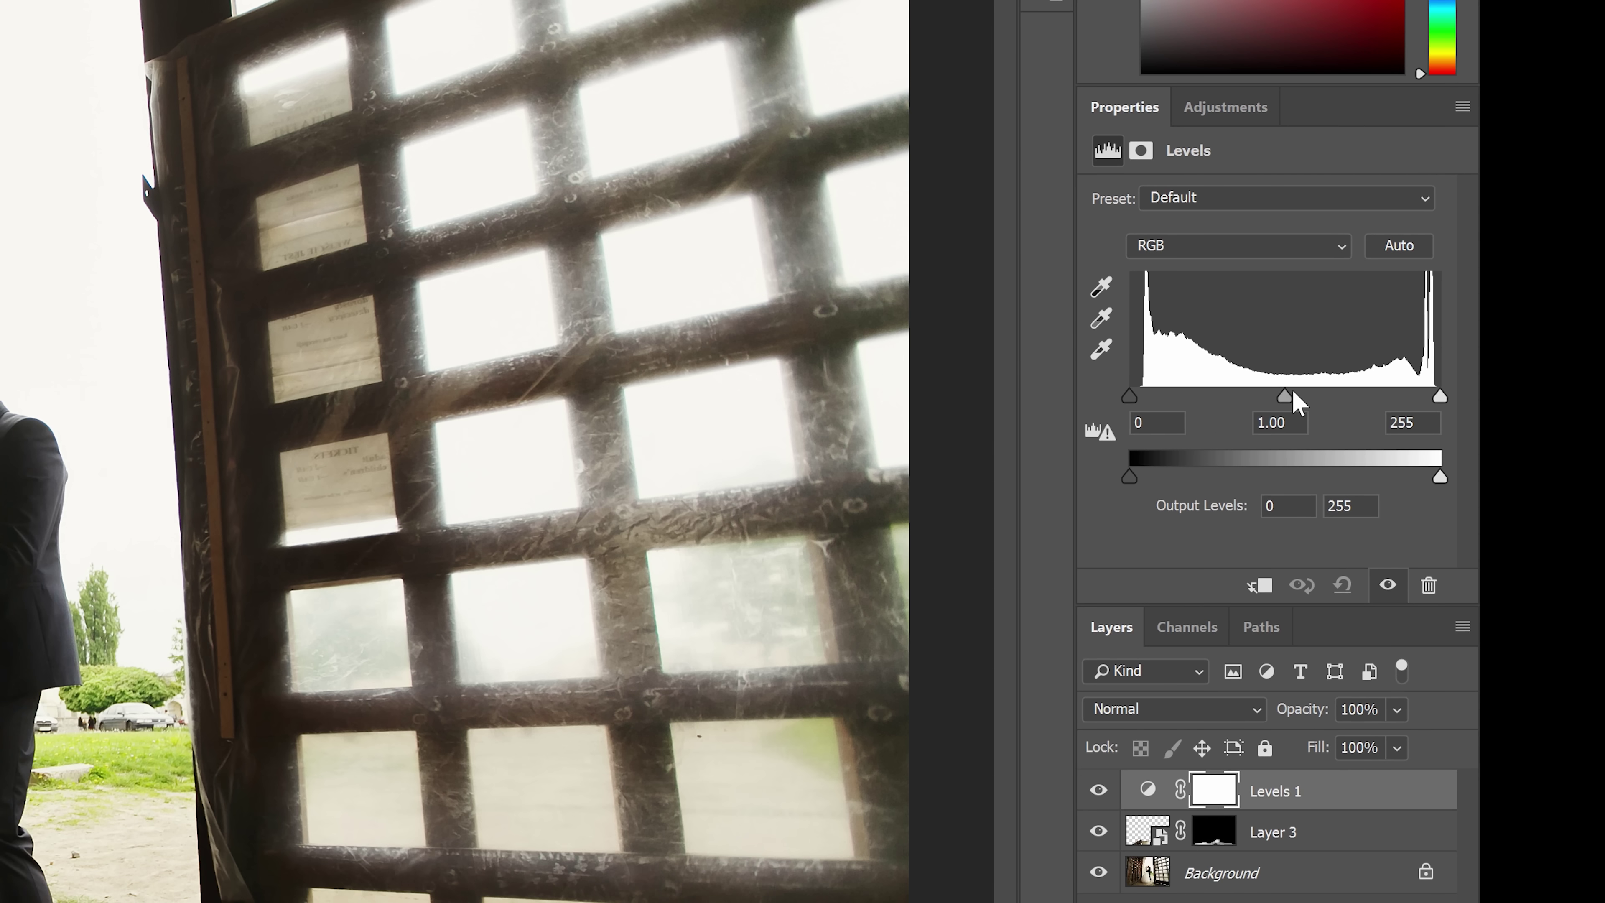
# Step: Darken the Levels adjustment's midtones to 0.48 and clip it to Layer 3
pyautogui.moveTo(1156, 493); pyautogui.dragTo(1126, 492)
pyautogui.moveTo(1445, 259); pyautogui.dragTo(1515, 259)
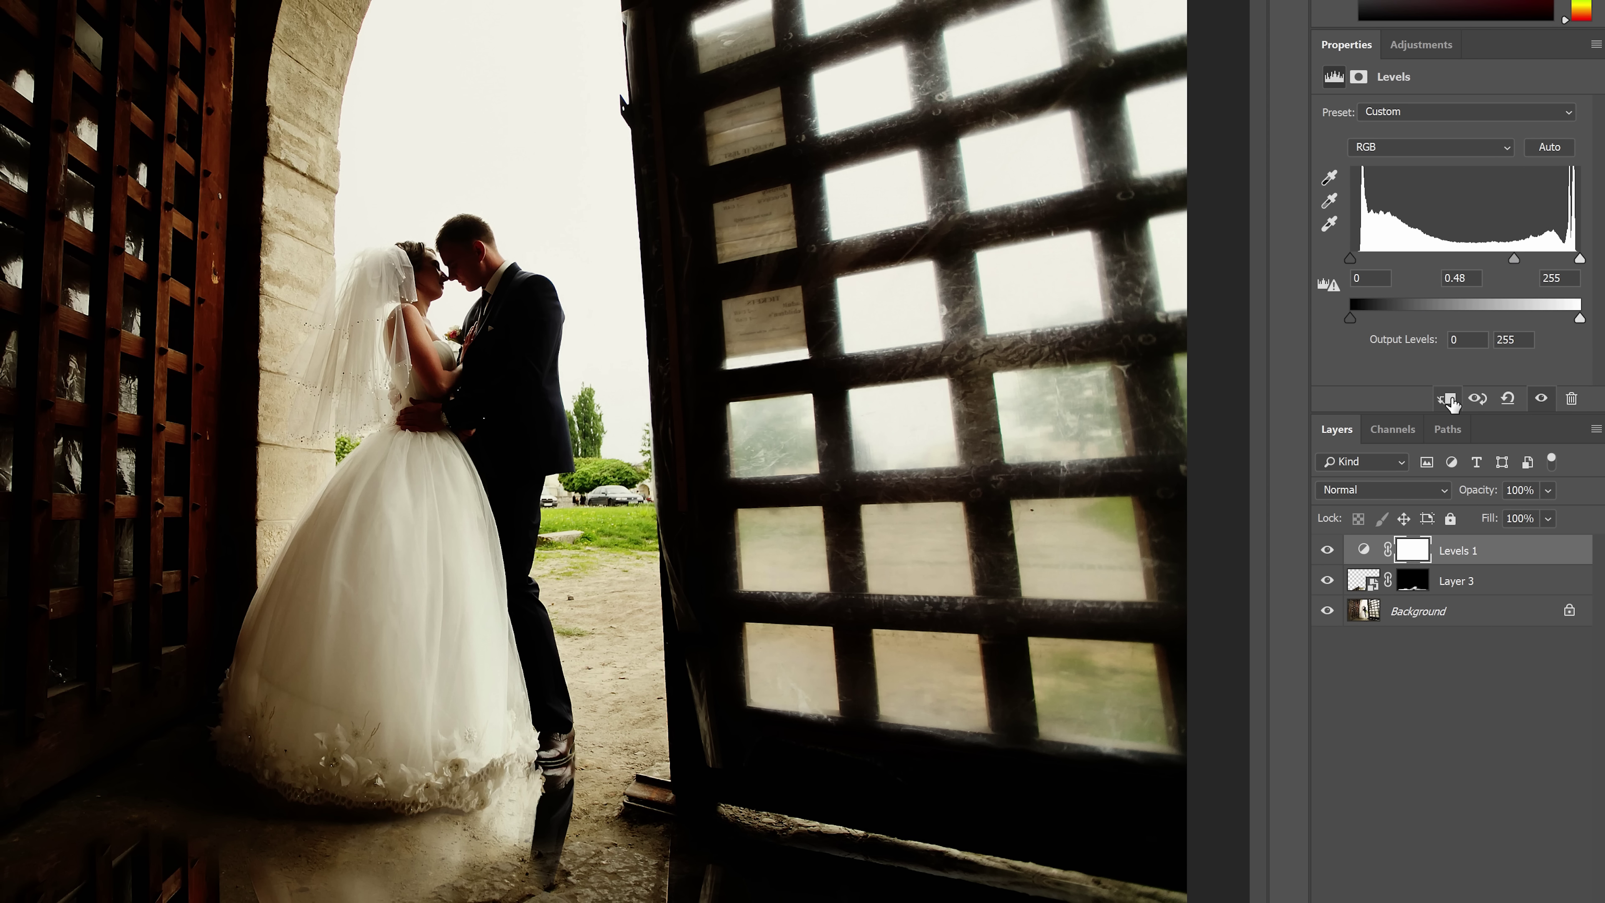
pyautogui.click(1447, 399)
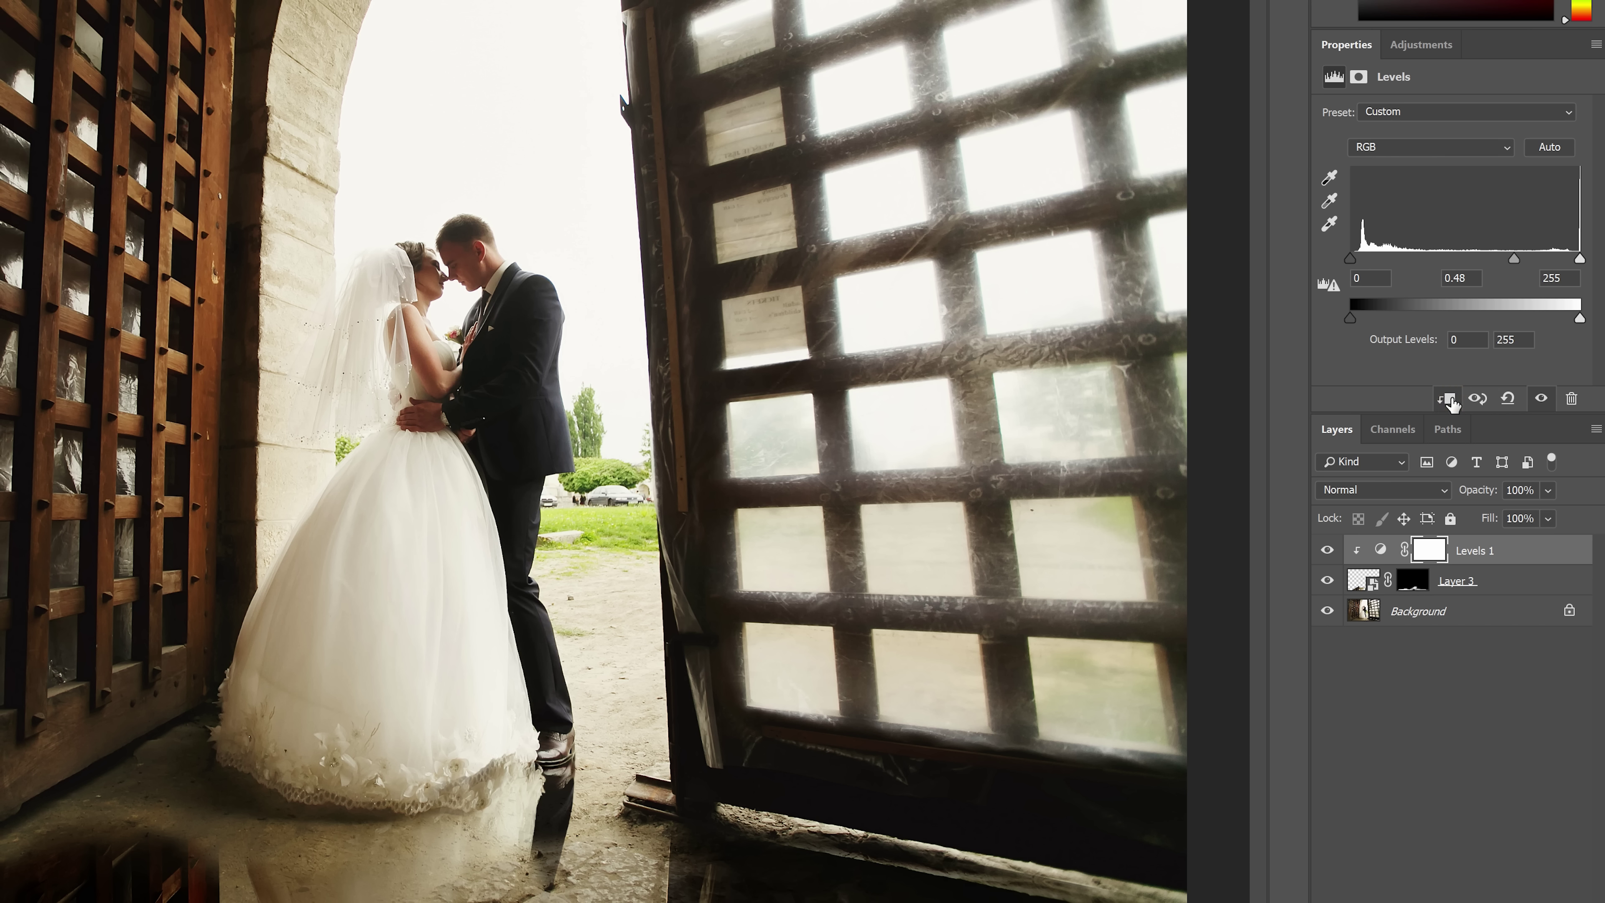
# Step: Reduce Layer 3's opacity to 71% and soften its layer mask by raising the Feather
pyautogui.click(1496, 583)
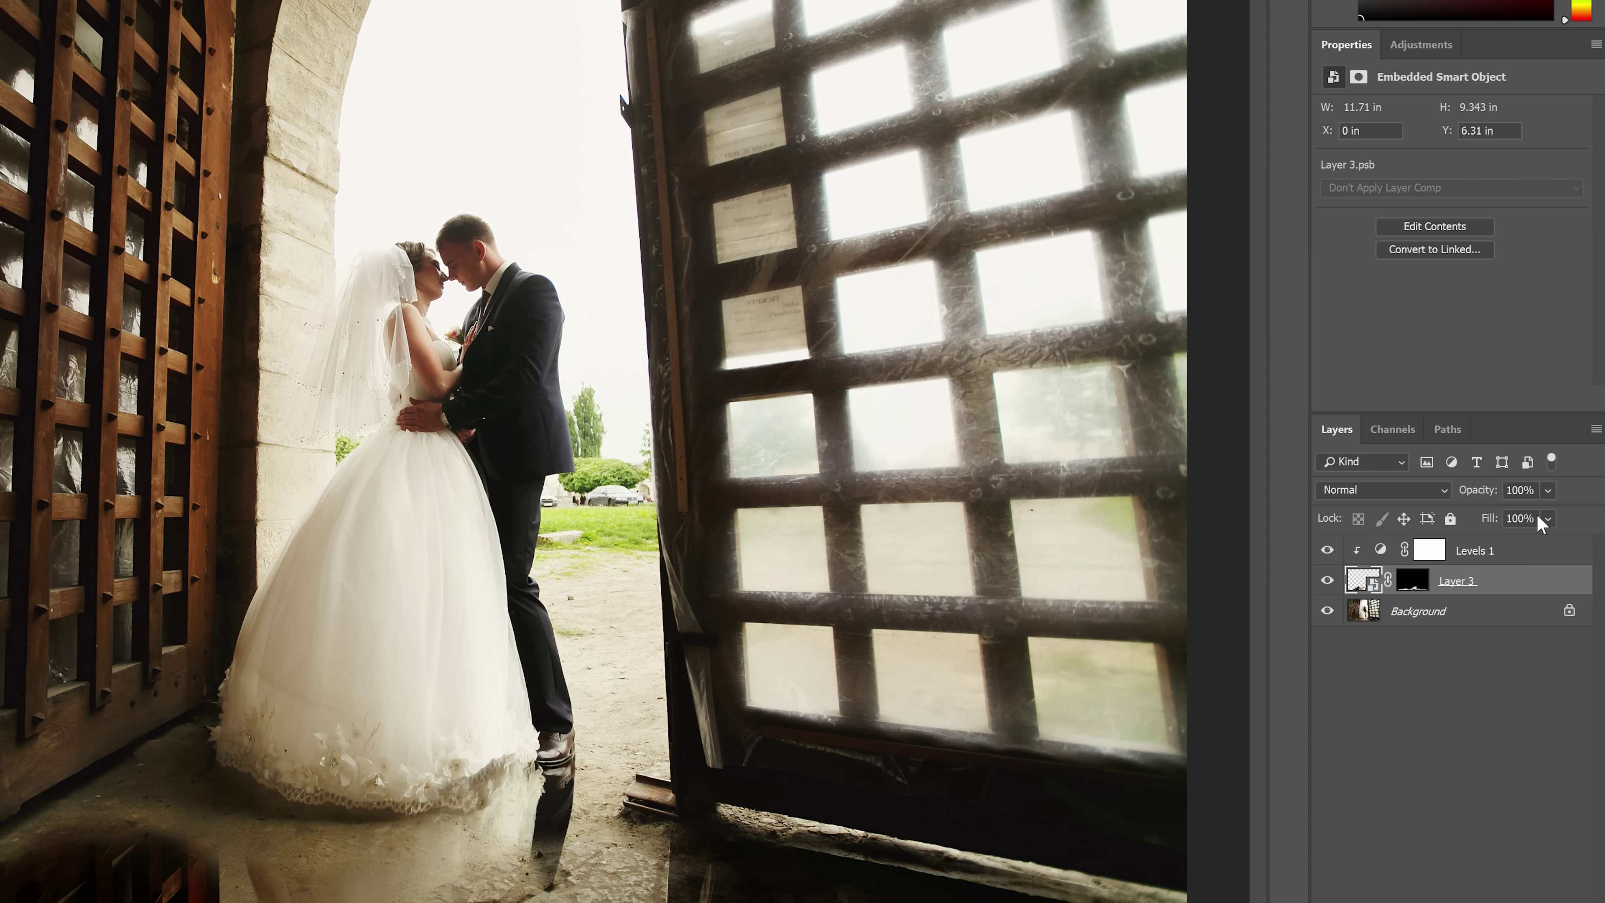
pyautogui.click(1547, 490)
pyautogui.moveTo(1551, 513); pyautogui.dragTo(1520, 519)
pyautogui.click(1412, 580)
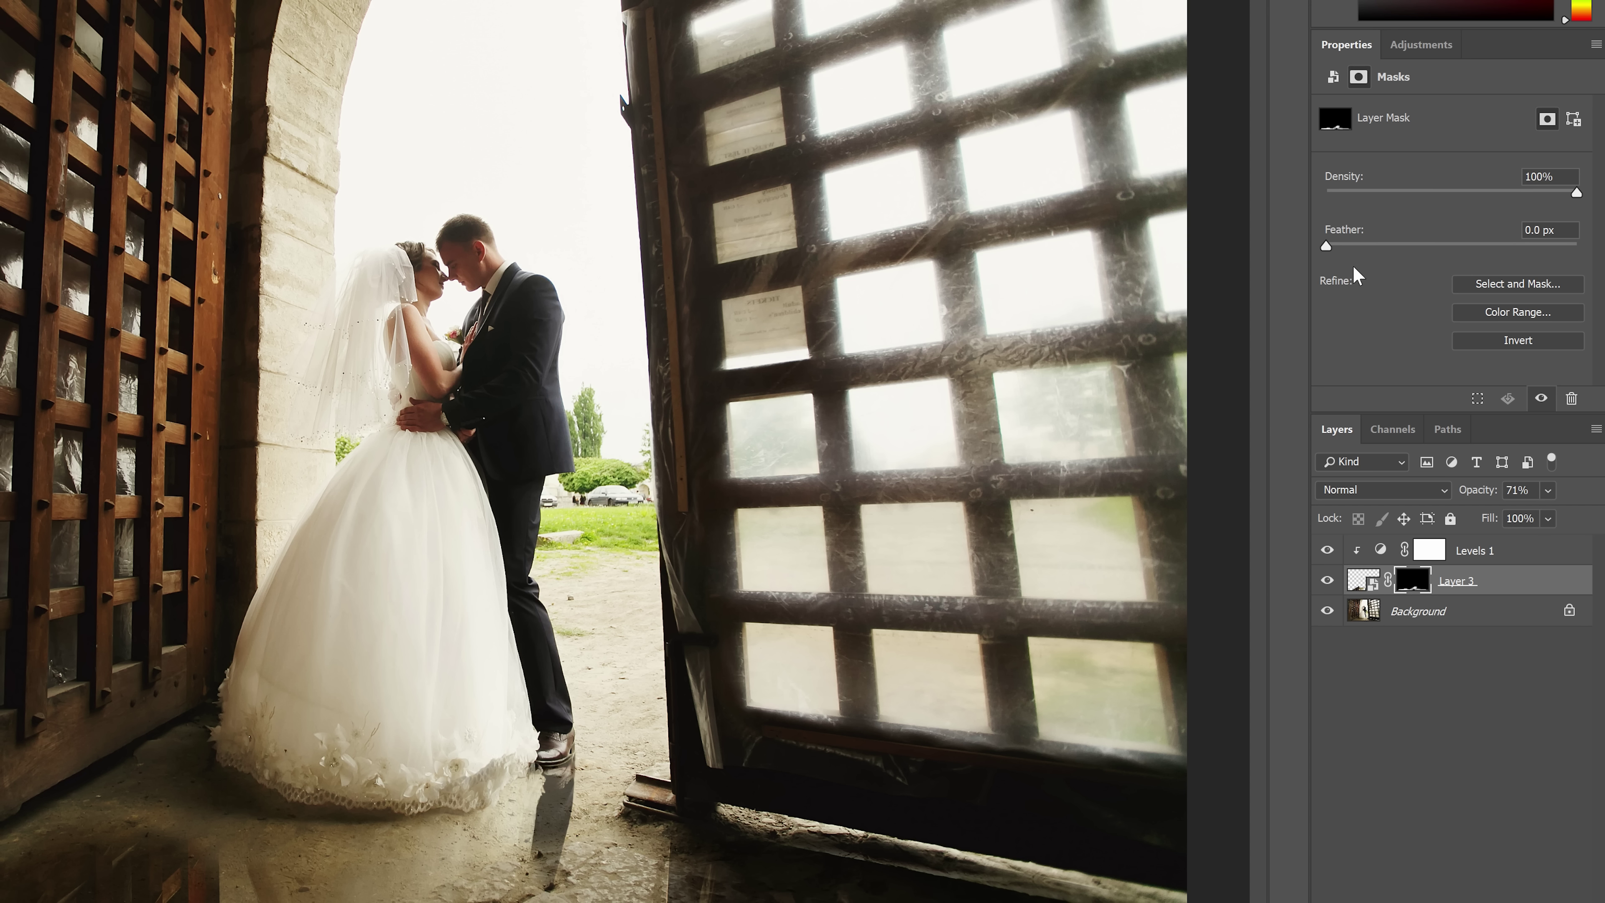
pyautogui.moveTo(1327, 244); pyautogui.dragTo(1428, 256)
pyautogui.click(1383, 253)
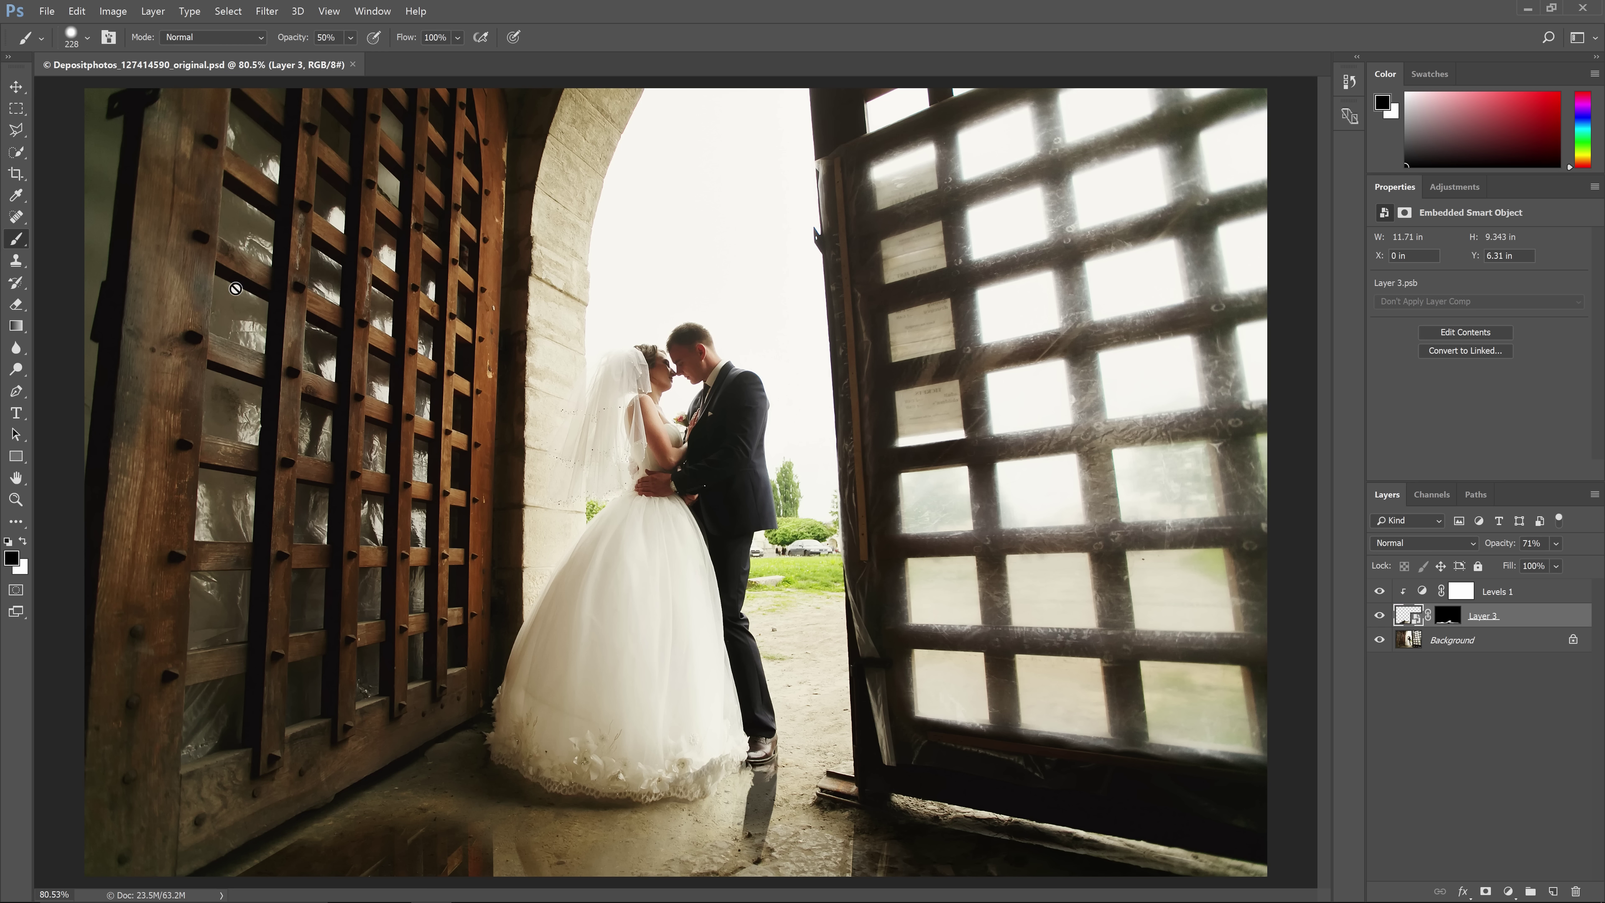
# Step: Apply a Wave distortion to Layer 3 with wavelength 28–120, amplitude 1–35 and 25% horizontal and vertical scale
pyautogui.click(266, 11)
pyautogui.moveTo(361, 222)
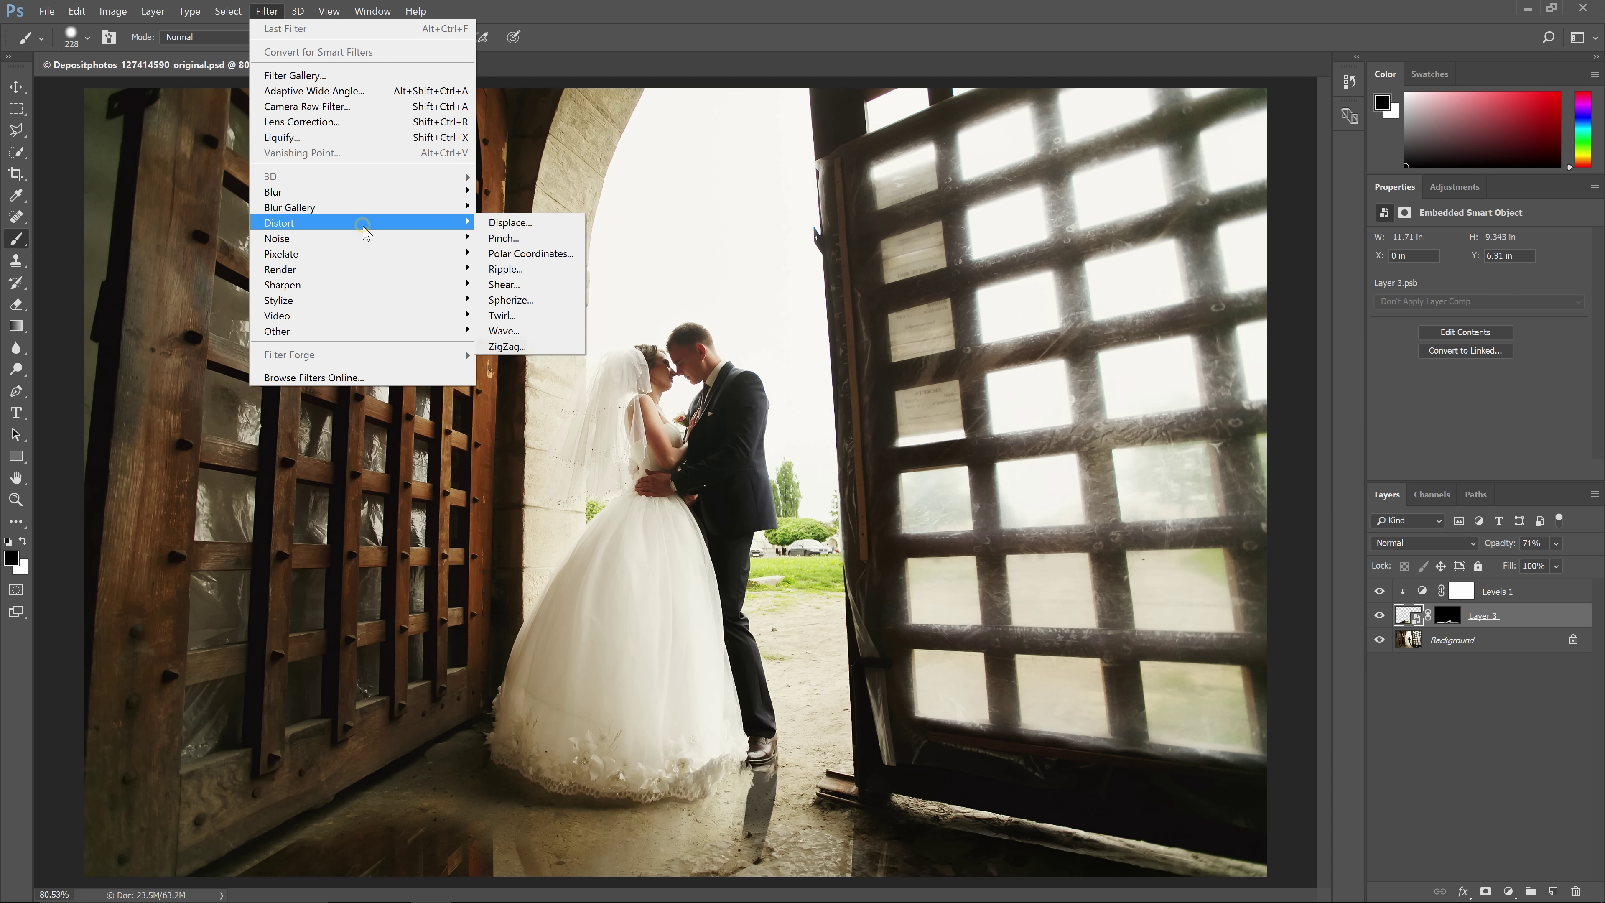
pyautogui.click(549, 330)
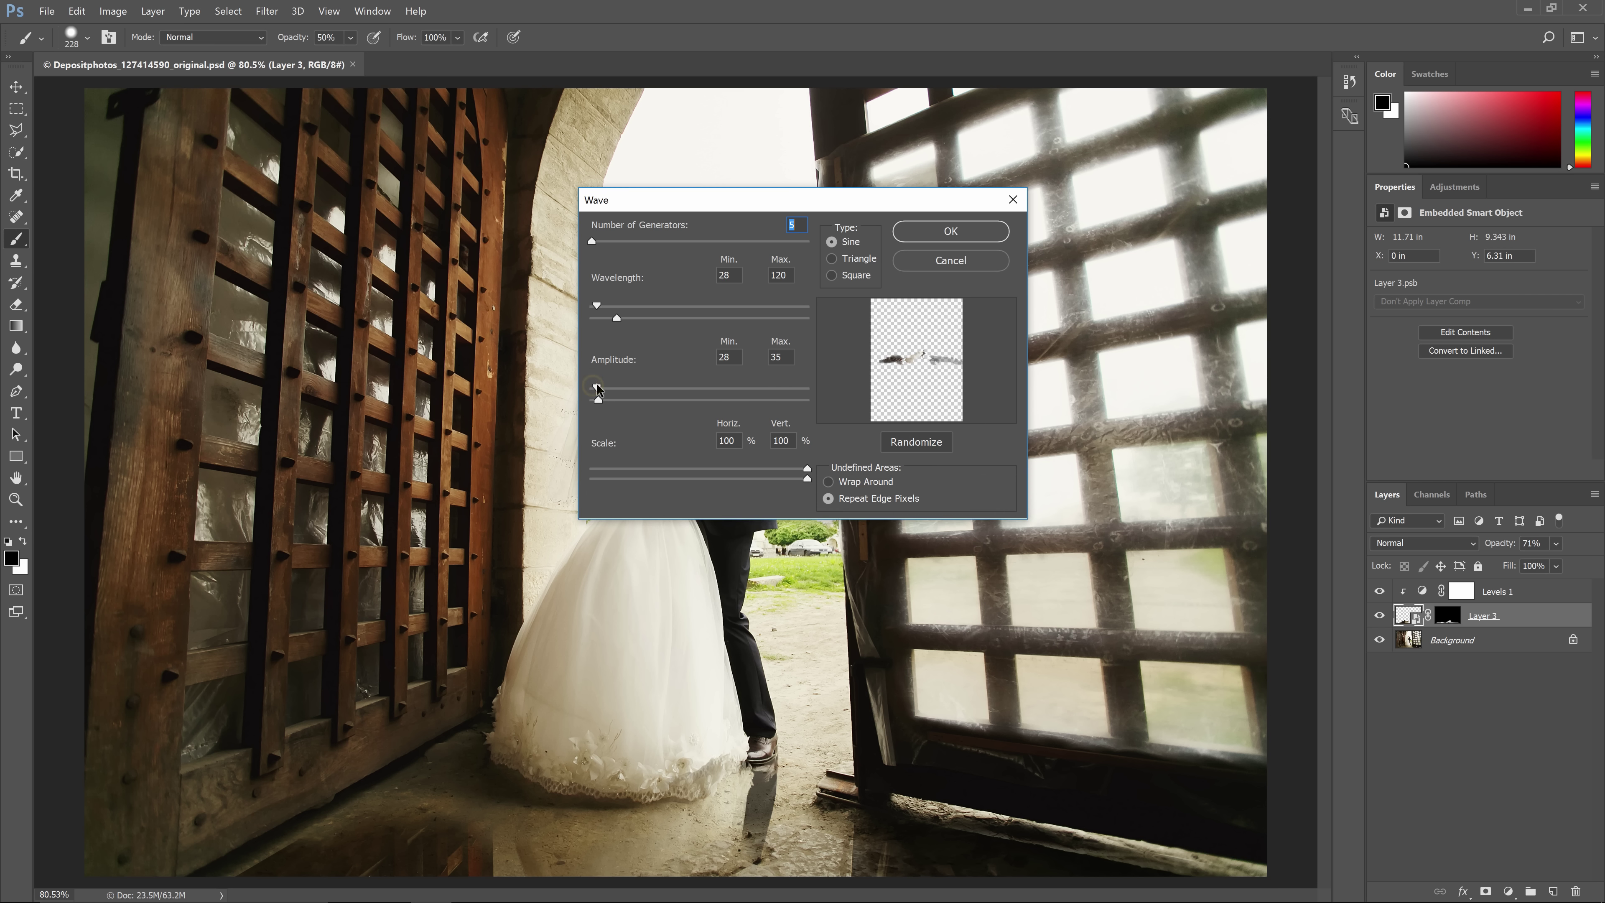
pyautogui.doubleClick(733, 440)
pyautogui.write('25')
pyautogui.click(783, 440)
pyautogui.write('25')
pyautogui.click(974, 357)
pyautogui.click(903, 233)
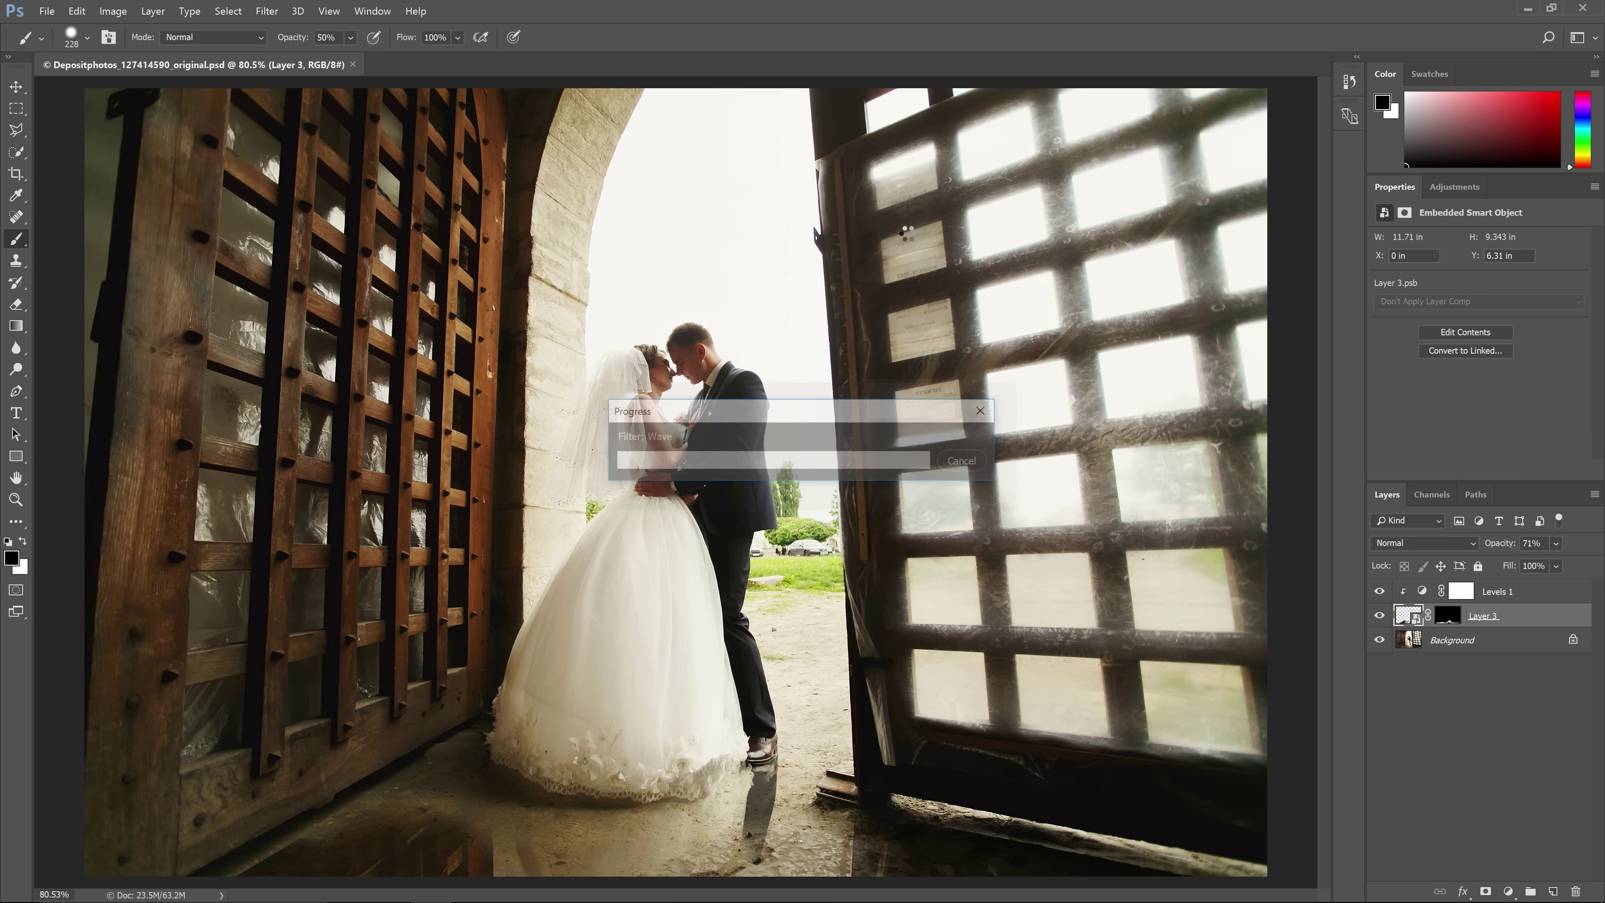
# Step: Reduce the maximum wavelength and maximum amplitude of Layer 3's Wave smart filter
pyautogui.hotkey('ctrl', '1')
pyautogui.hotkey('ctrl', '+')
pyautogui.hotkey('ctrl', '+')
pyautogui.moveTo(834, 795); pyautogui.dragTo(862, 412)
pyautogui.moveTo(1094, 746); pyautogui.dragTo(684, 453)
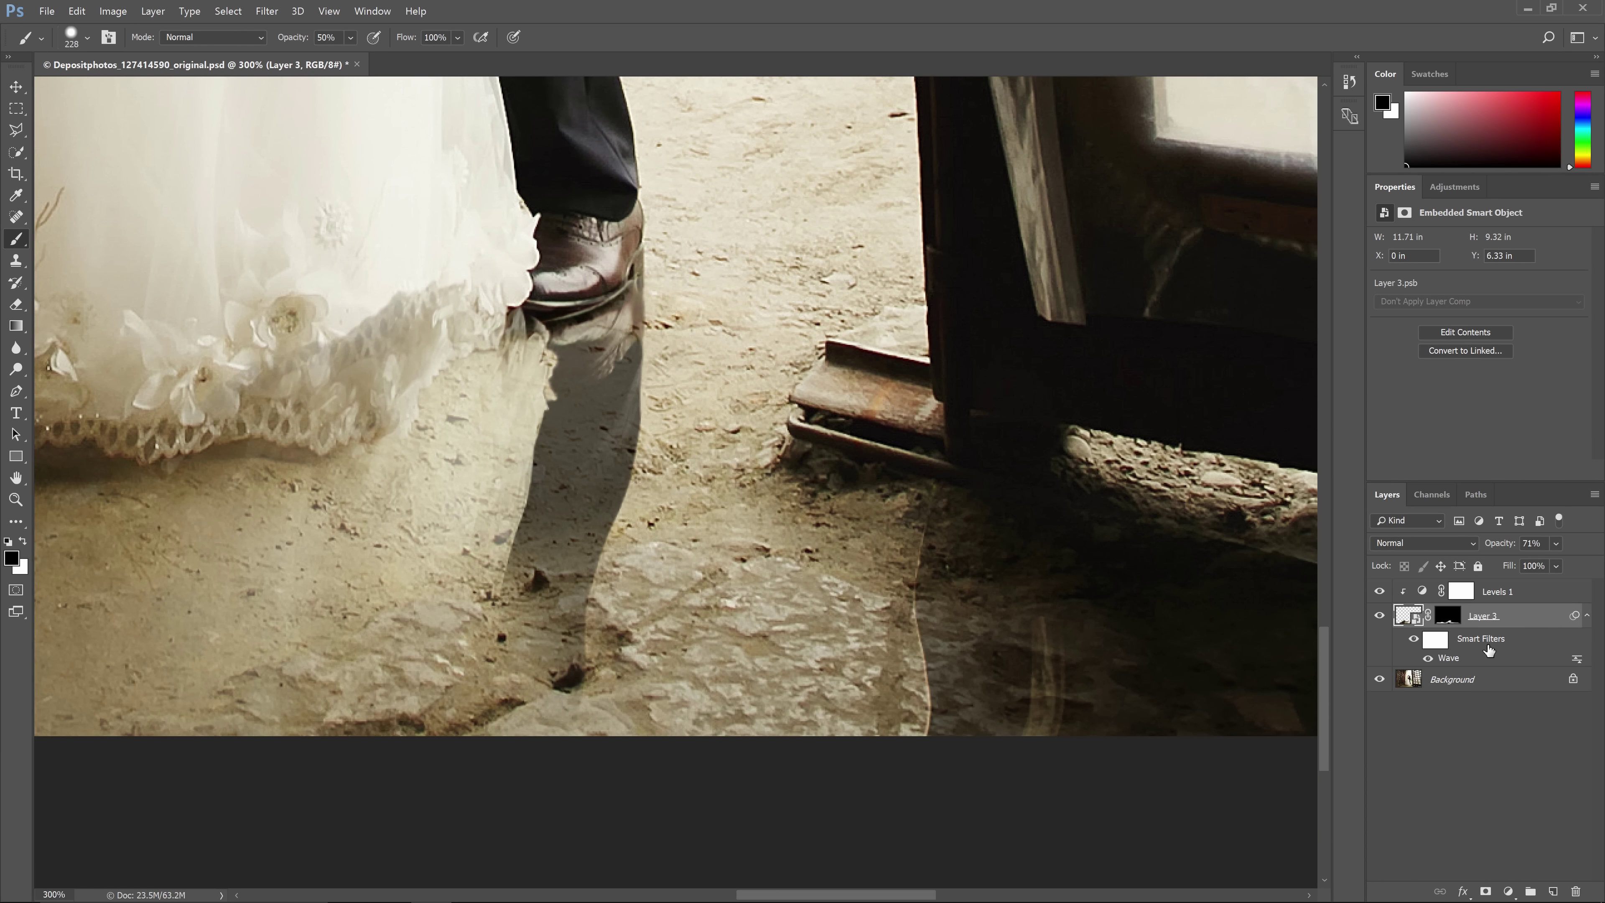
pyautogui.doubleClick(1451, 659)
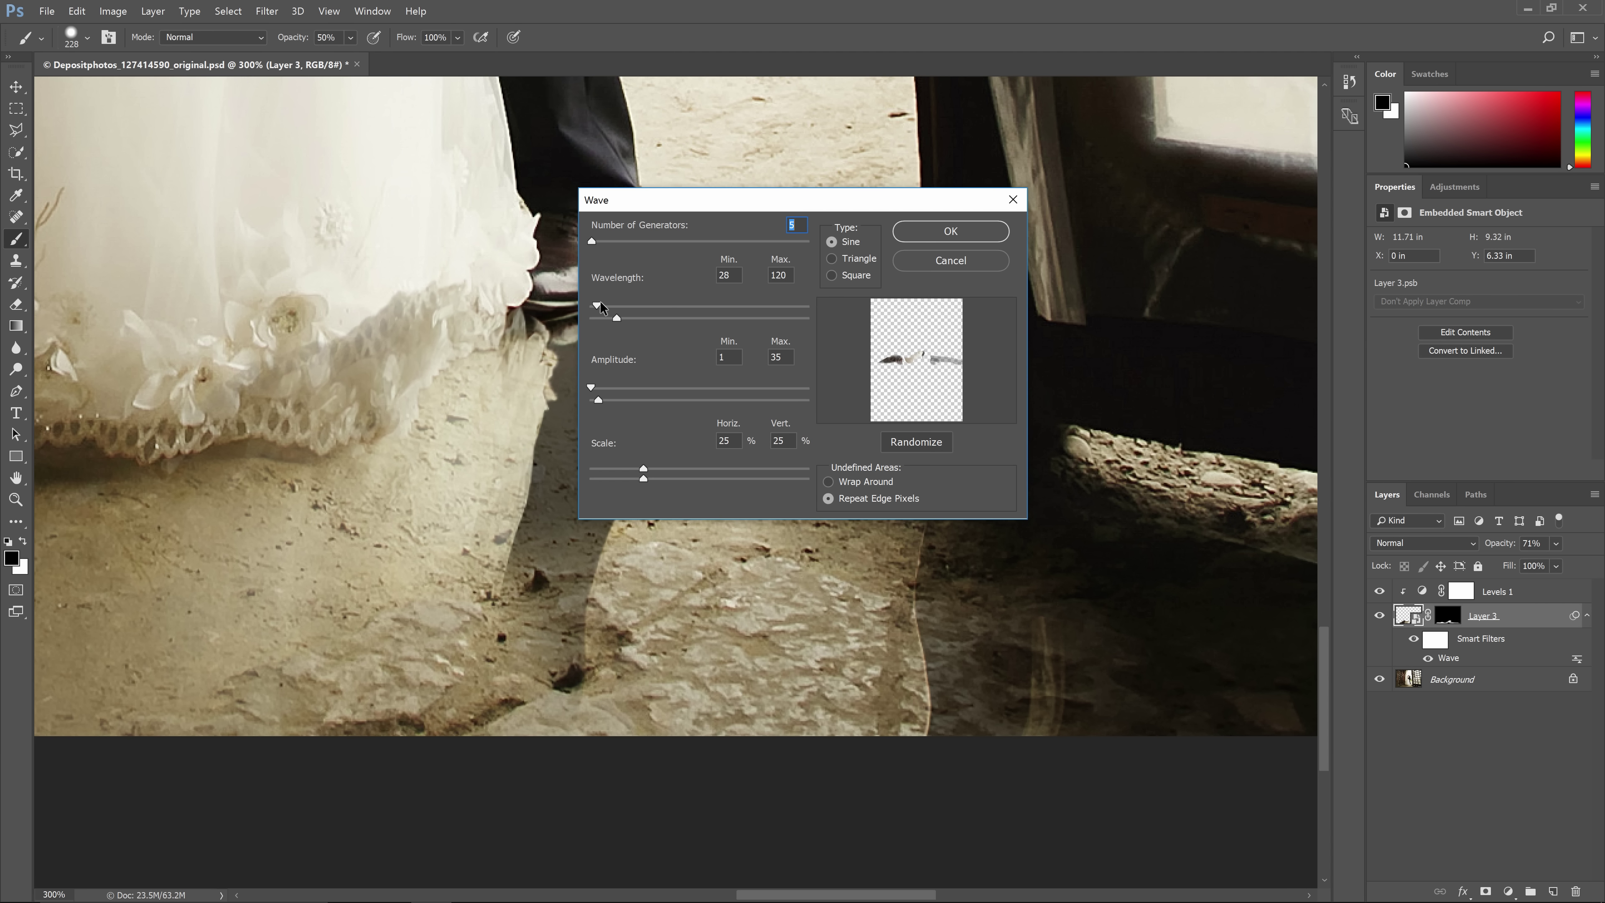
pyautogui.moveTo(617, 318); pyautogui.dragTo(605, 318)
pyautogui.moveTo(598, 398); pyautogui.dragTo(594, 398)
pyautogui.click(904, 236)
# Step: Tighten the Wave smart filter to a wavelength range of 1–5 and an amplitude range of 1–5
pyautogui.doubleClick(1448, 658)
pyautogui.moveTo(596, 306); pyautogui.dragTo(591, 306)
pyautogui.moveTo(605, 318); pyautogui.dragTo(599, 318)
pyautogui.click(899, 238)
pyautogui.doubleClick(1448, 659)
pyautogui.click(922, 234)
pyautogui.doubleClick(1448, 659)
pyautogui.moveTo(593, 400); pyautogui.dragTo(591, 400)
pyautogui.click(922, 234)
pyautogui.doubleClick(1448, 658)
pyautogui.moveTo(599, 317); pyautogui.dragTo(591, 318)
pyautogui.click(922, 234)
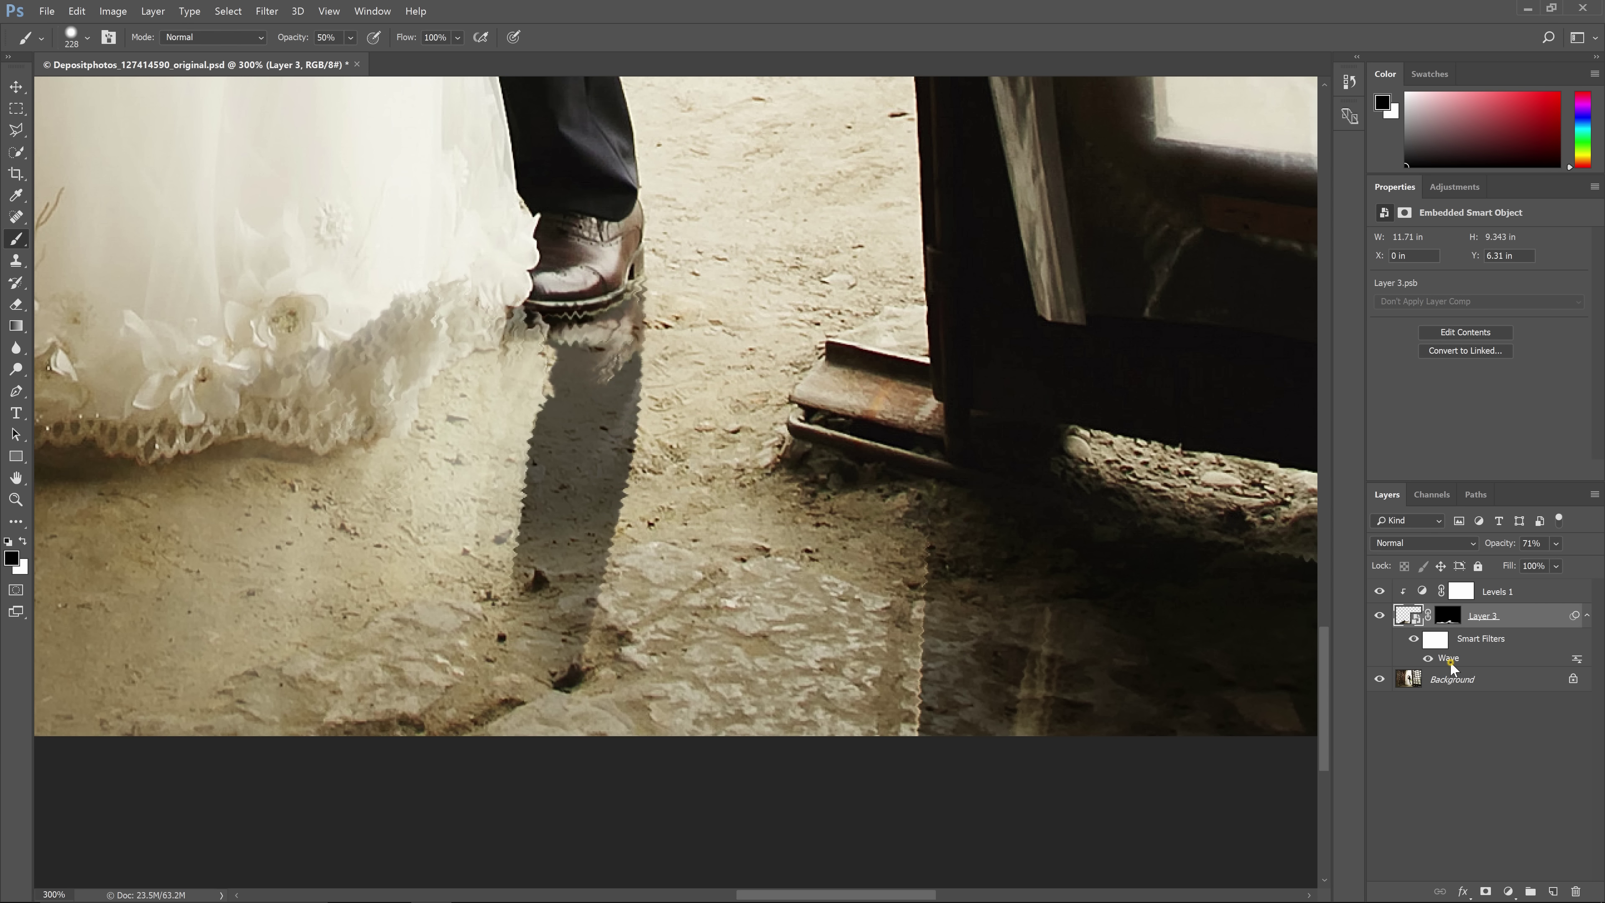
# Step: Readjust the Wave smart filter's settings over several passes to refine the ripples in the groin-free leg and door reflections
pyautogui.doubleClick(1448, 658)
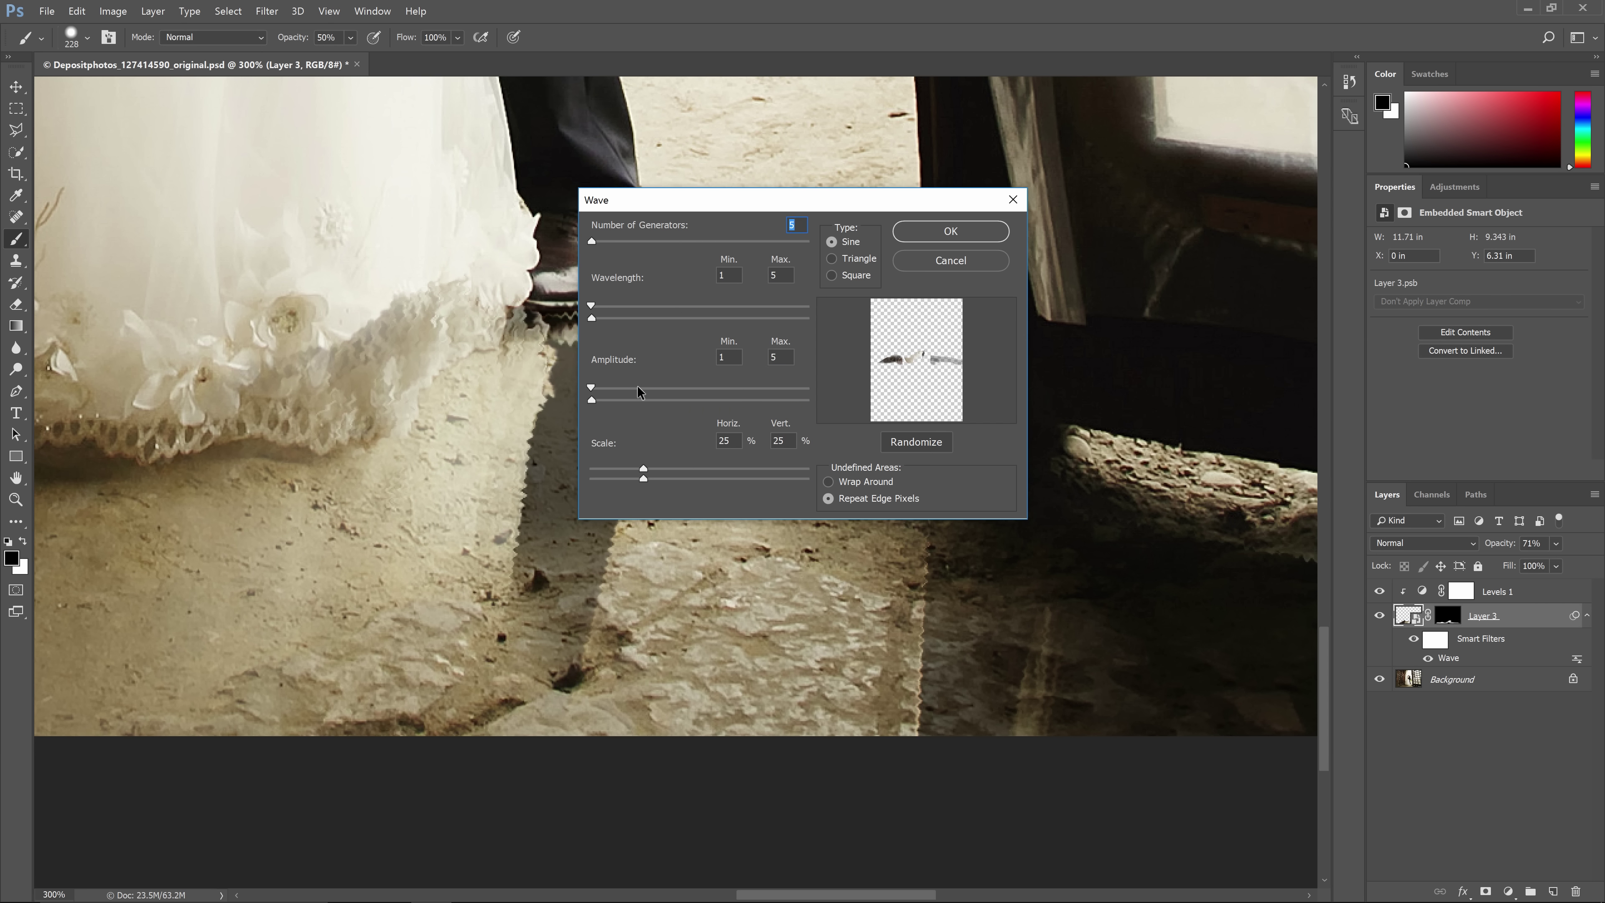
pyautogui.press('Return')
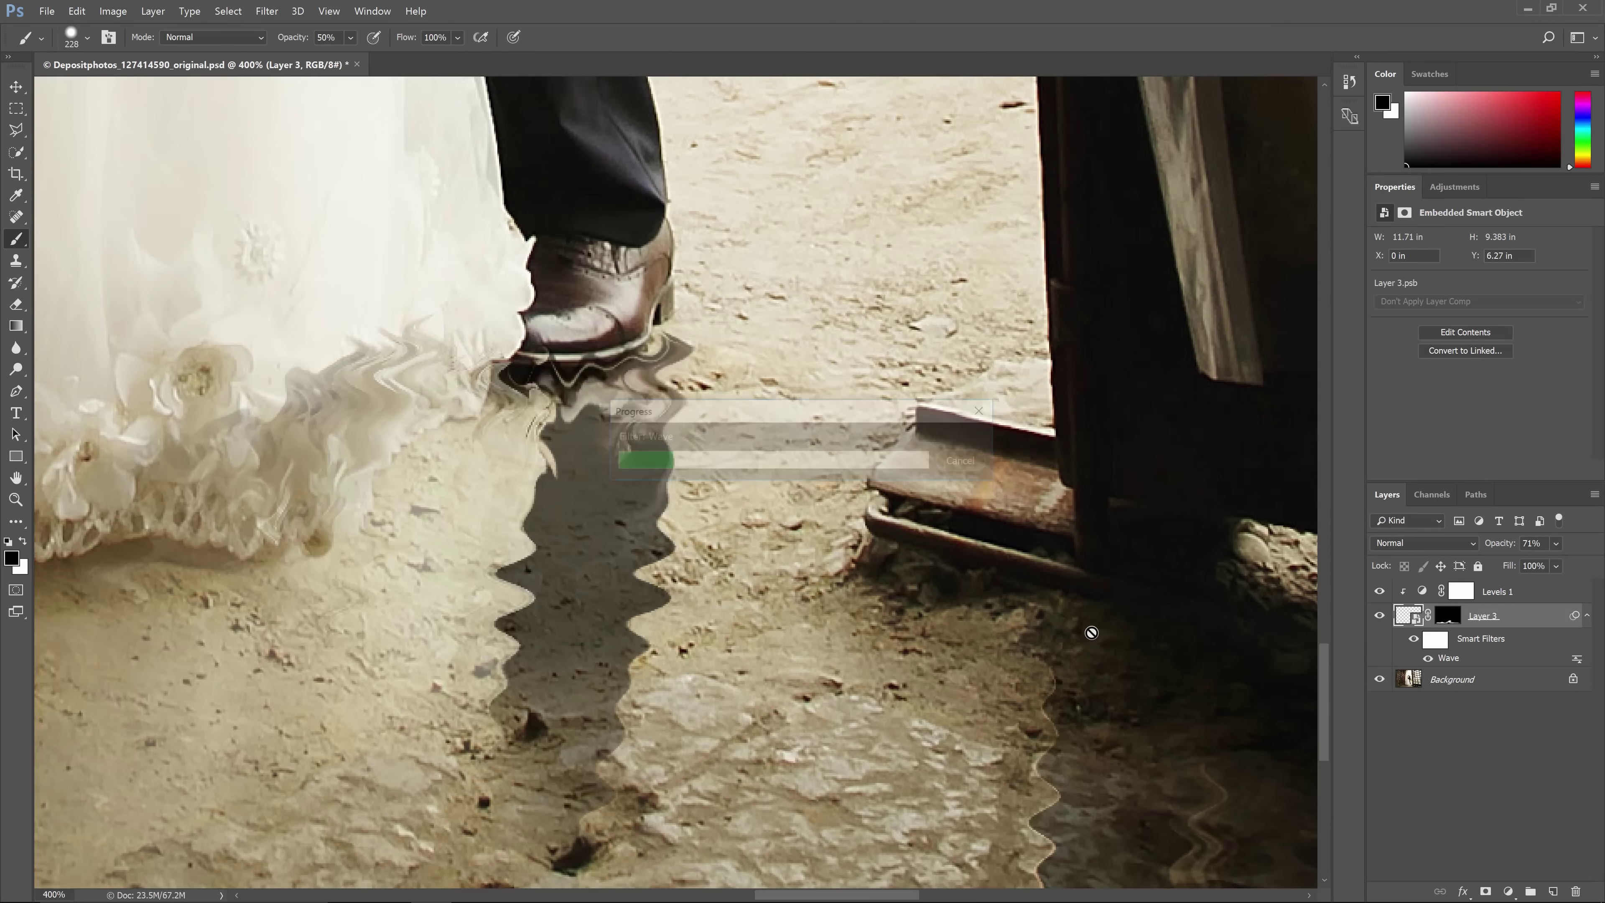
pyautogui.press('Return')
pyautogui.doubleClick(1447, 658)
pyautogui.press('Return')
pyautogui.doubleClick(1445, 660)
pyautogui.press('Return')
pyautogui.doubleClick(1446, 657)
pyautogui.click(748, 352)
pyautogui.press('Return')
# Step: Examine the rippled reflections beneath the dress, shoe and both doors up close and across the whole image
pyautogui.hotkey('ctrl', '-')
pyautogui.hotkey('ctrl', '-')
pyautogui.hotkey('ctrl', '-')
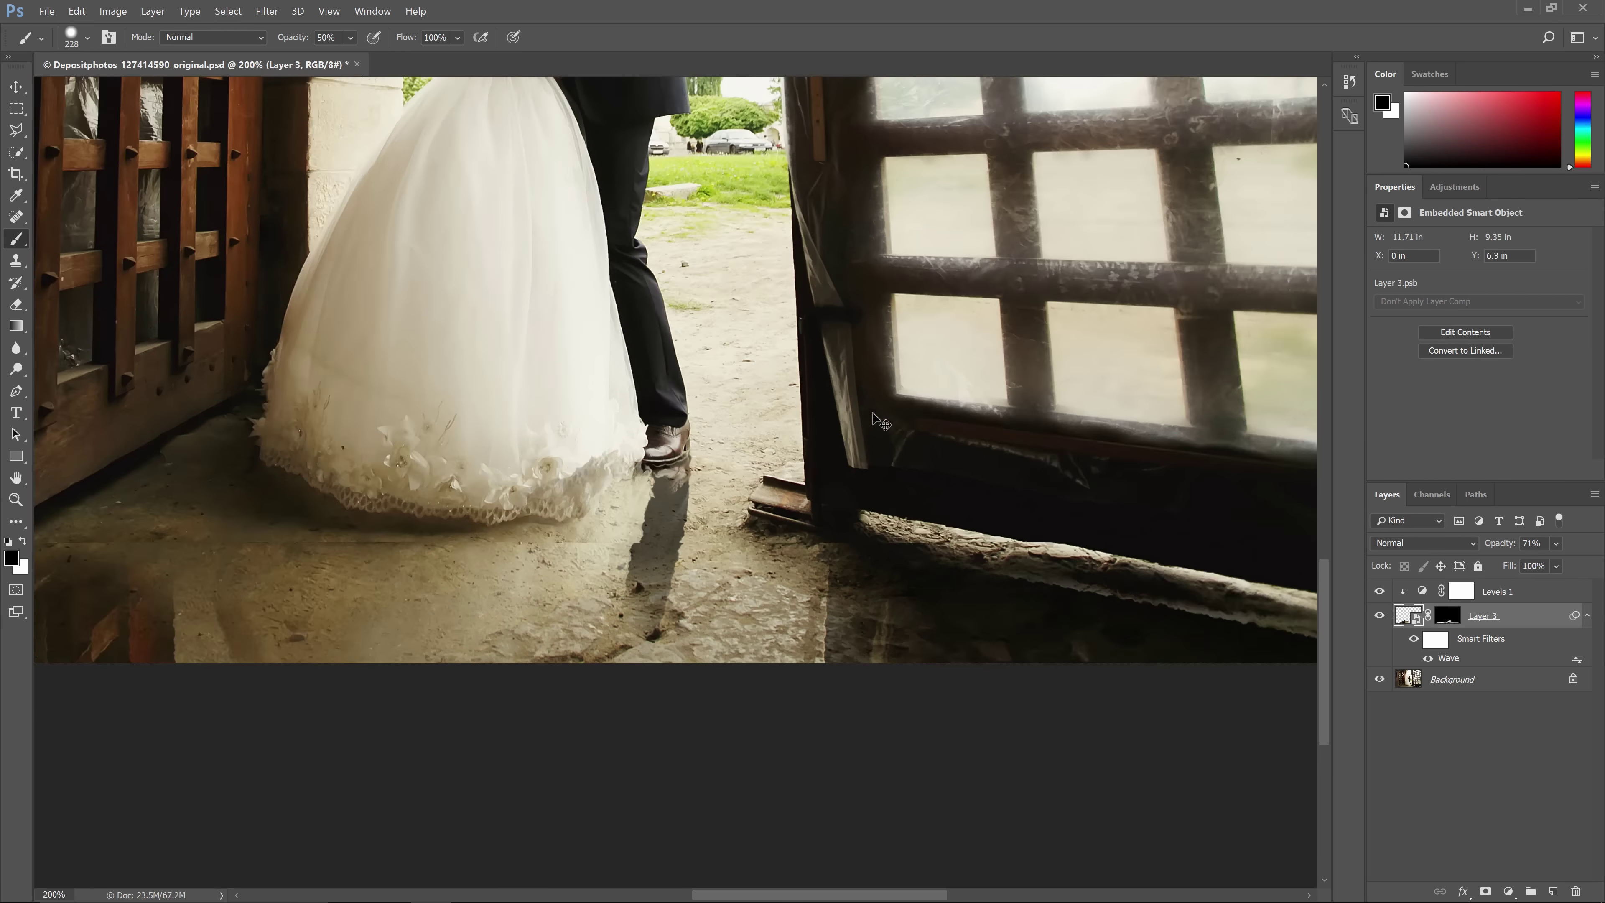
pyautogui.hotkey('ctrl', '+')
pyautogui.hotkey('ctrl', '+')
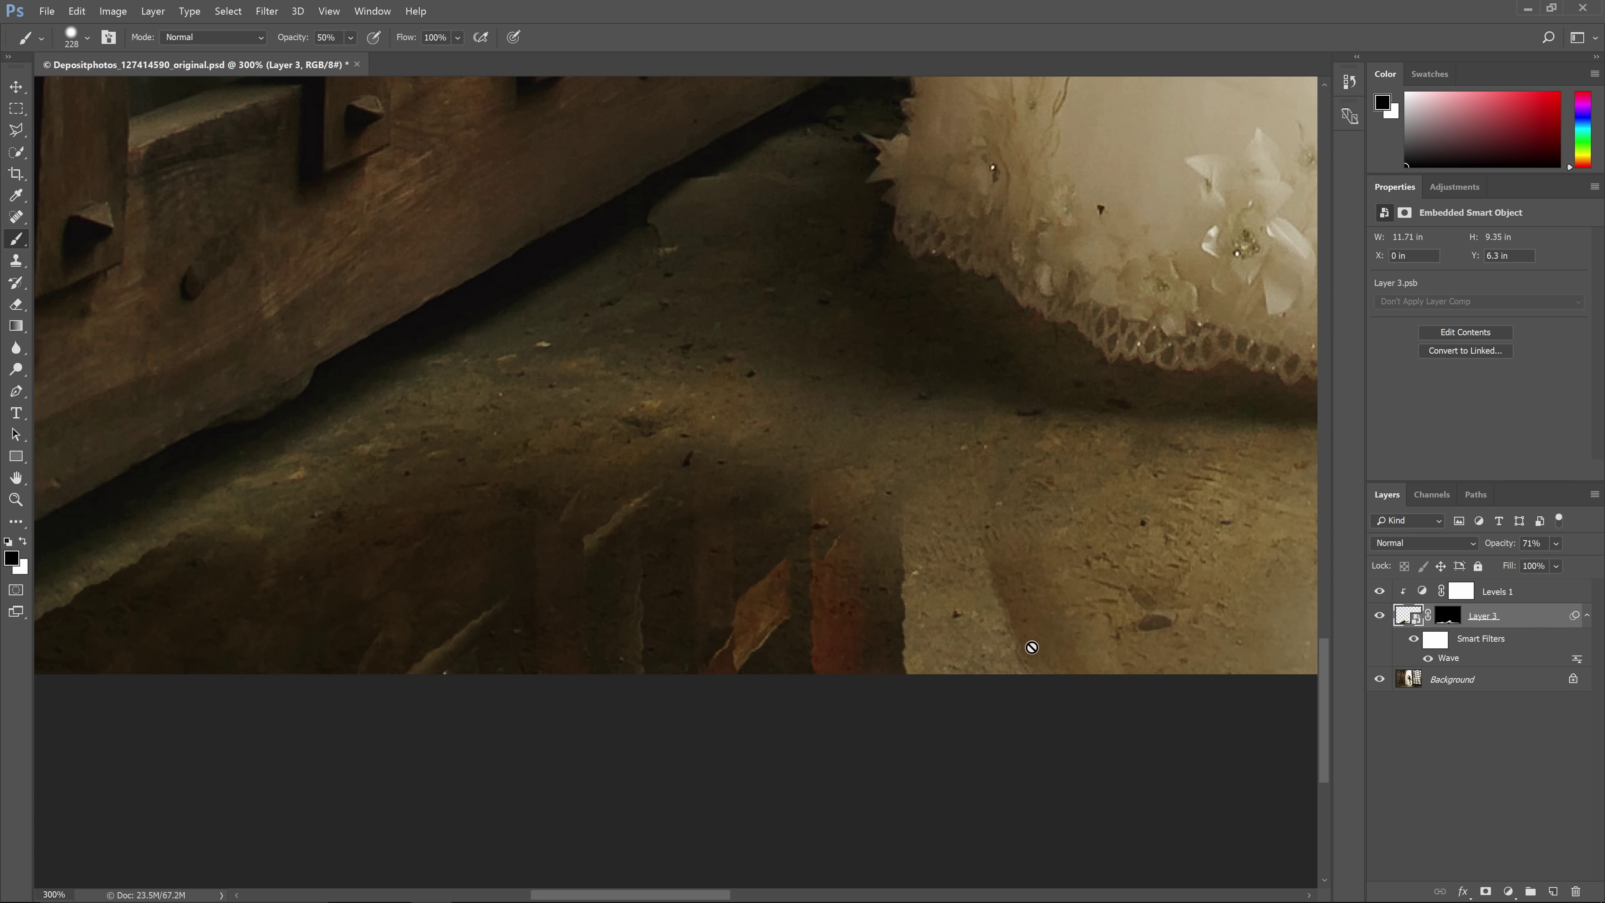
pyautogui.moveTo(1200, 582); pyautogui.dragTo(821, 600)
pyautogui.hotkey('ctrl', '0')
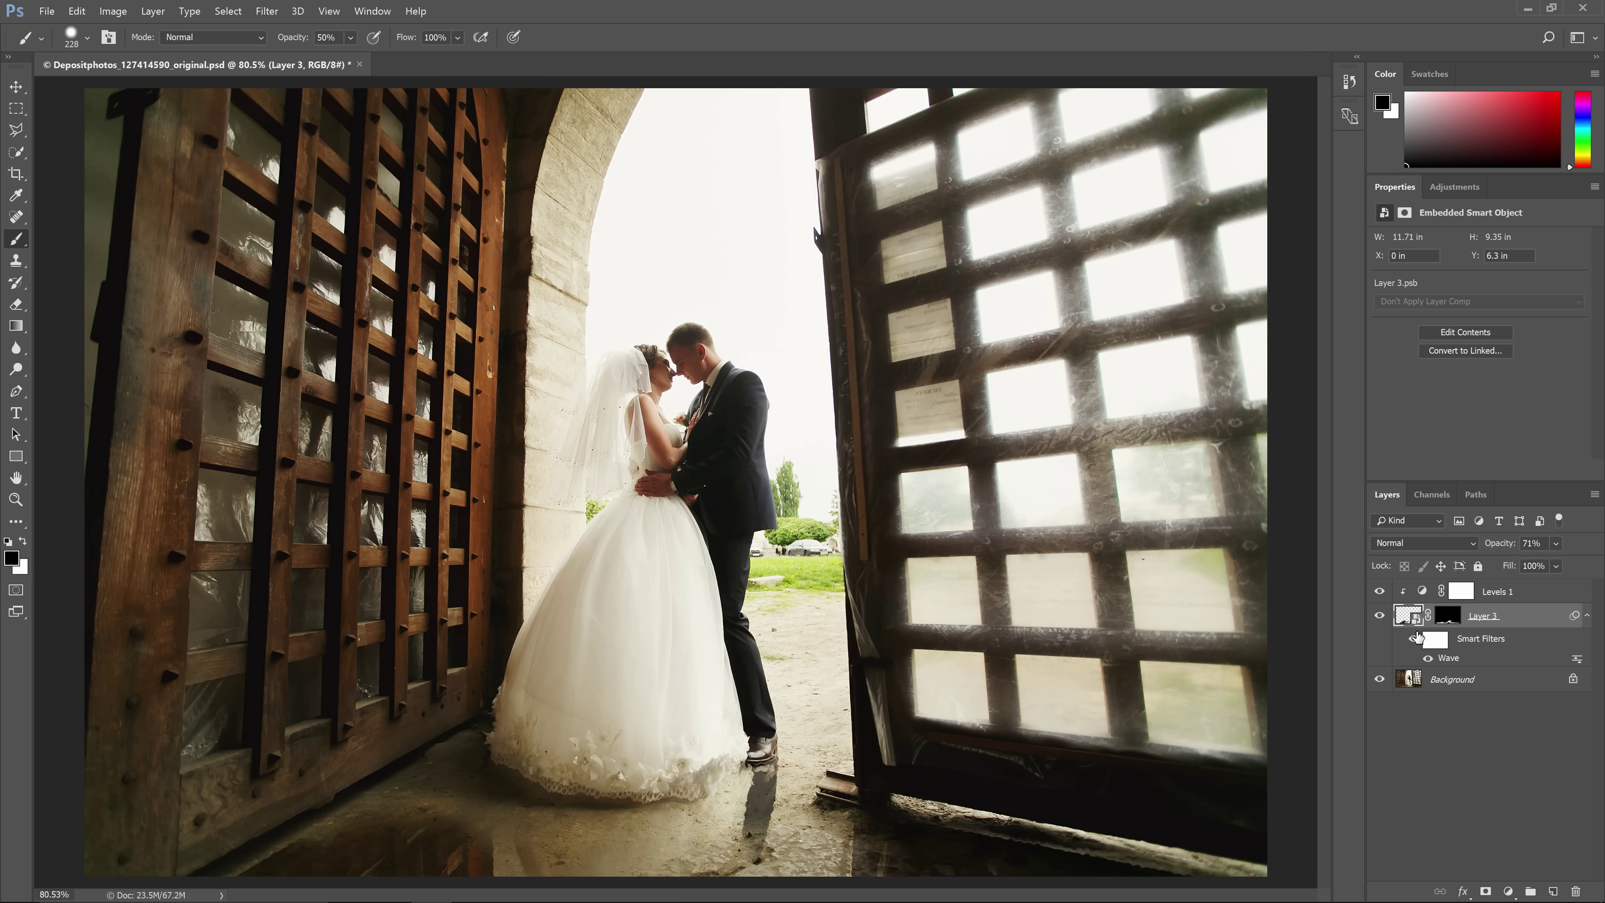